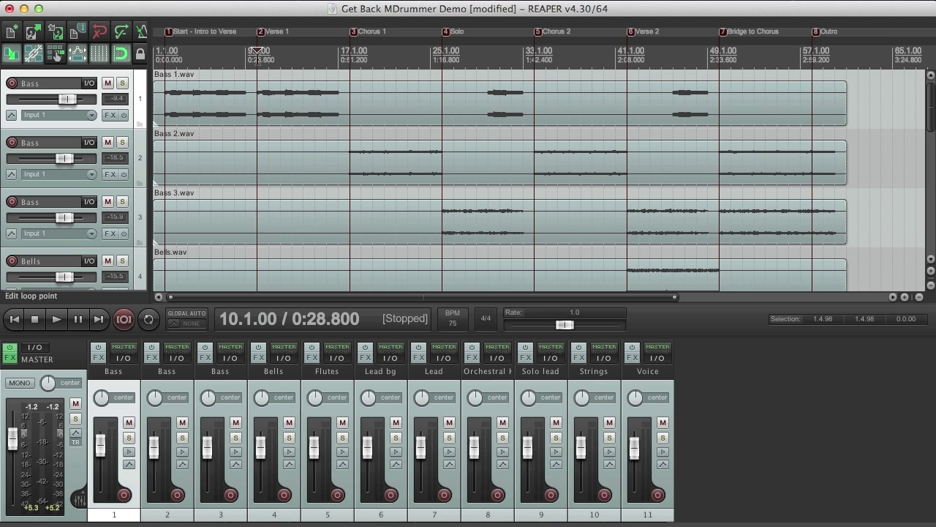
- Play the project, jump ahead to bar 18, then stop and return to the start
key(space)
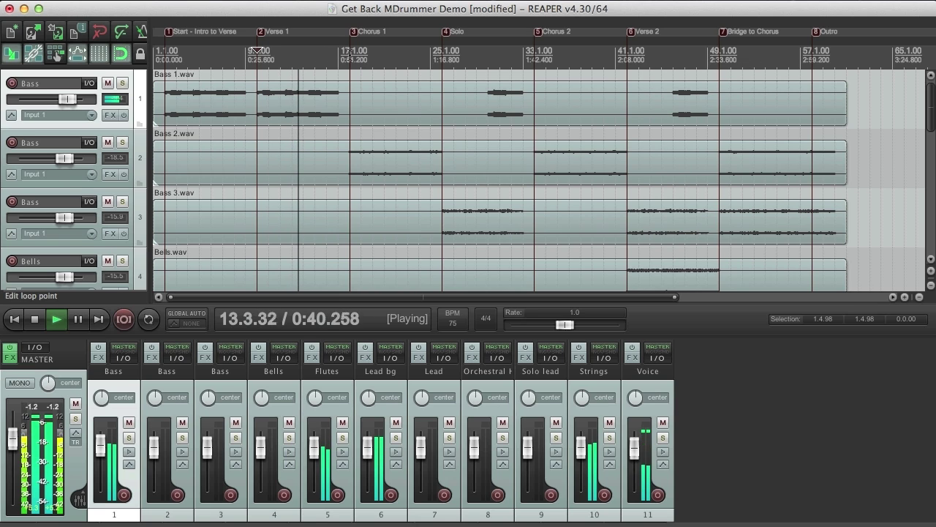
click(350, 51)
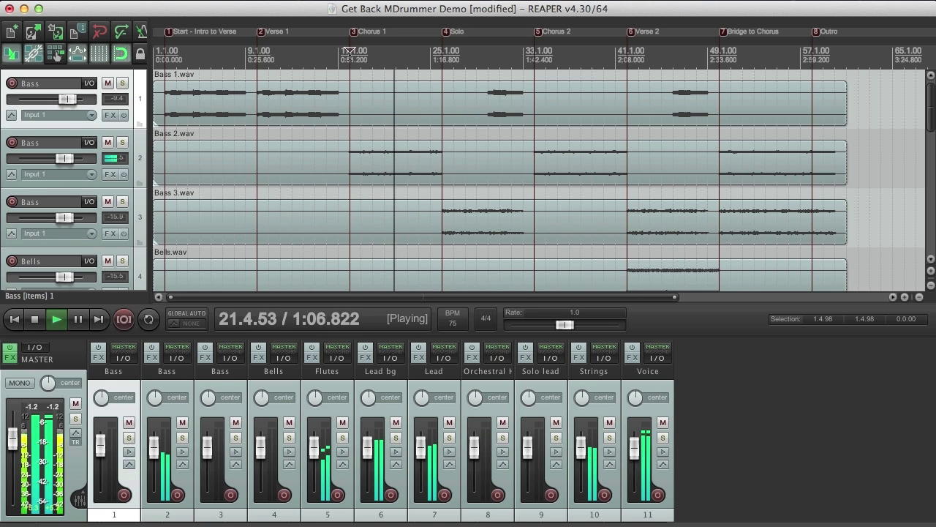
key(space)
key(Home)
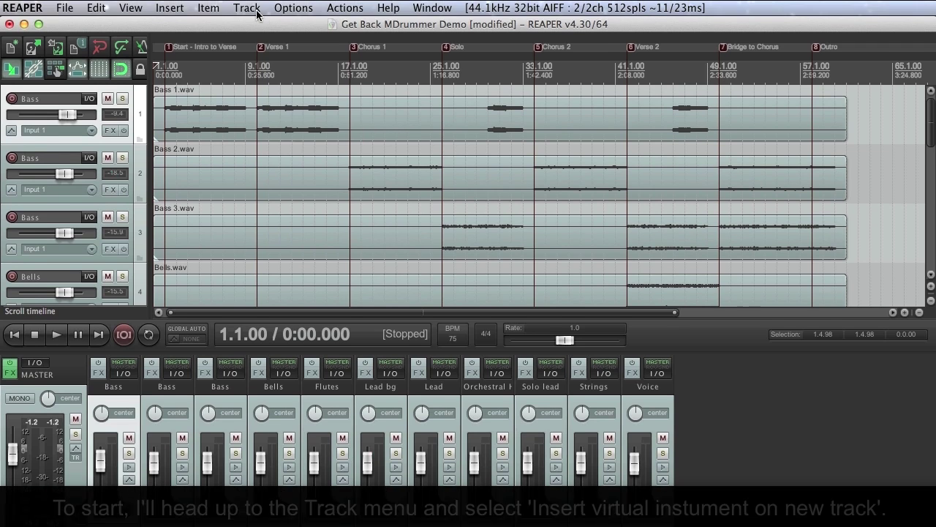
- Insert the MDrummer L 1out VSTi as a virtual instrument on a new track 2
click(247, 8)
click(265, 56)
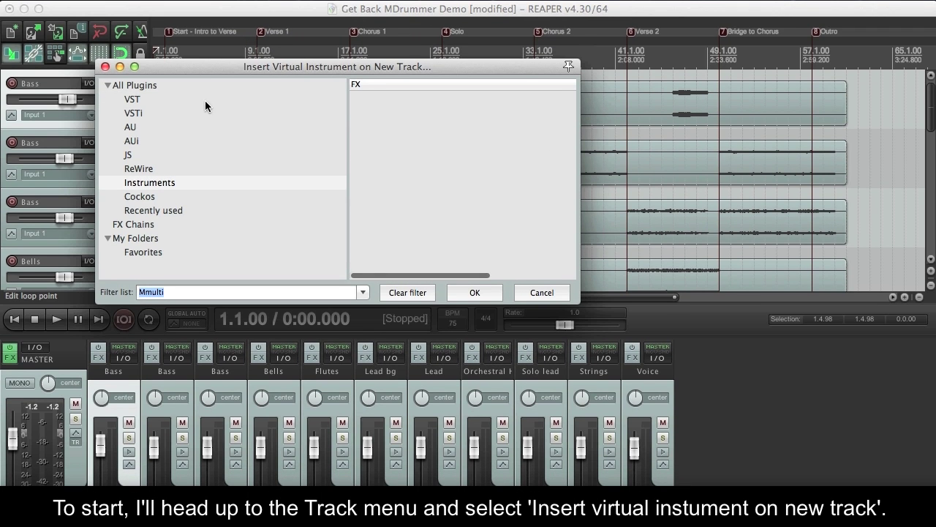
click(195, 115)
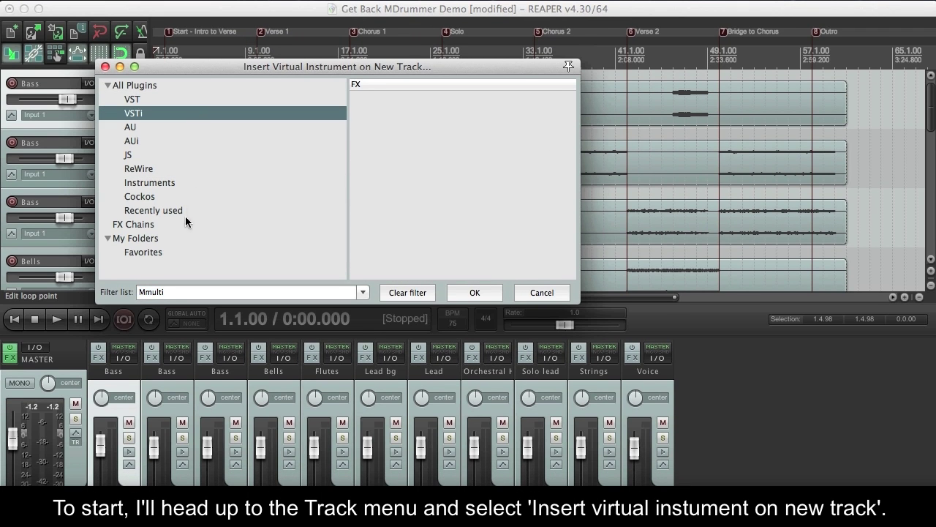
key(Tab)
text(MDrummer)
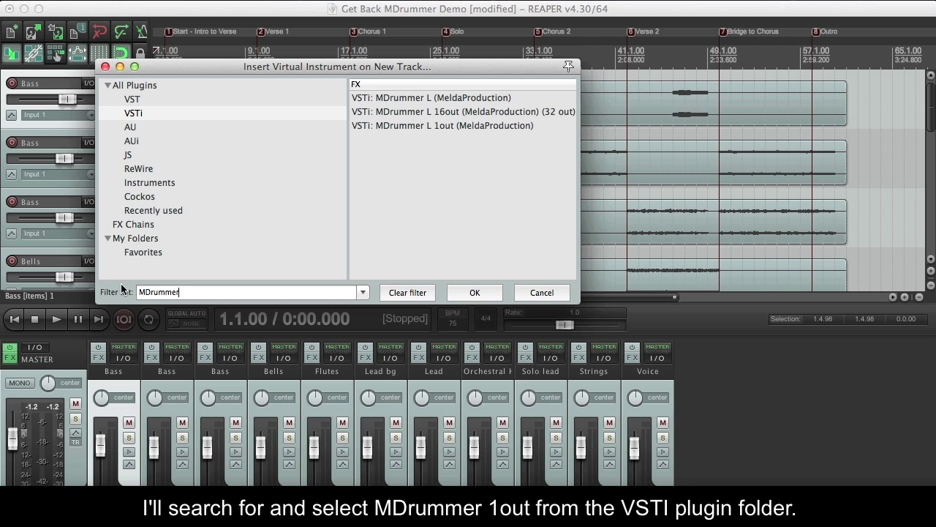
double_click(388, 125)
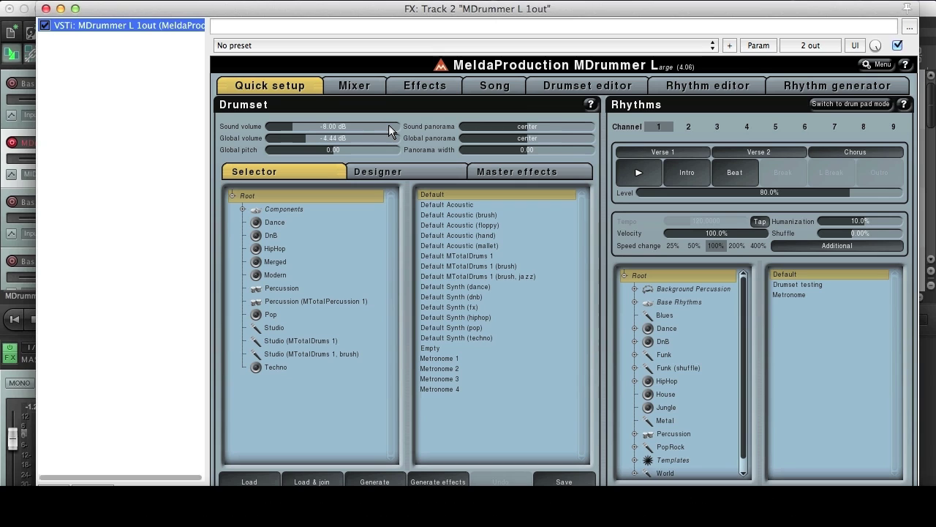
- Preview the current rhythm and load MDrummer's HipHop 01 drumset
click(630, 172)
click(346, 248)
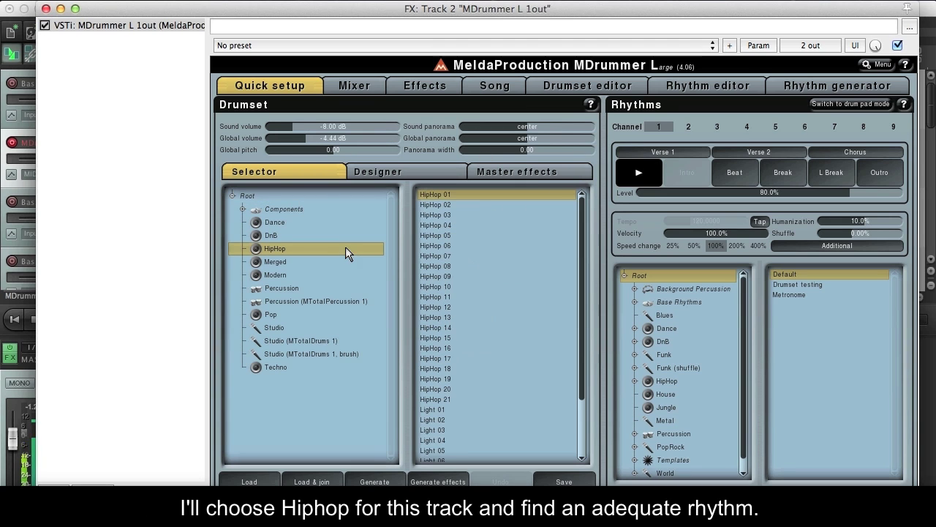
click(435, 197)
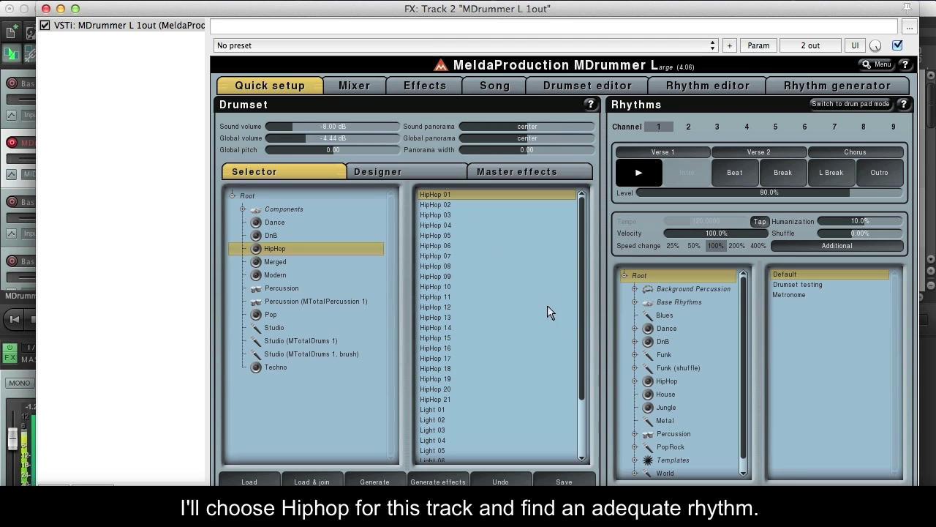
- Audition the HipHop 06 and 04 rhythms, settle on HipHop 01, and start adding an effect
click(667, 381)
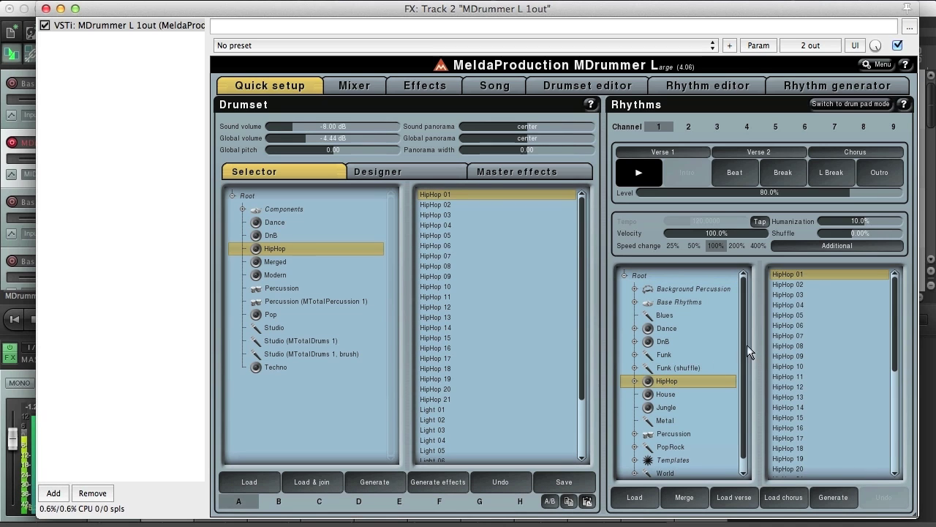
click(787, 326)
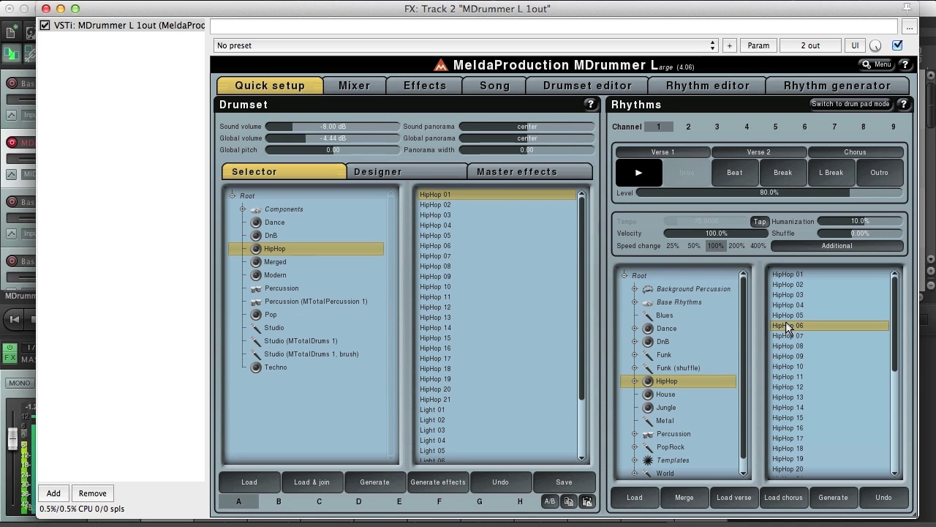
click(788, 307)
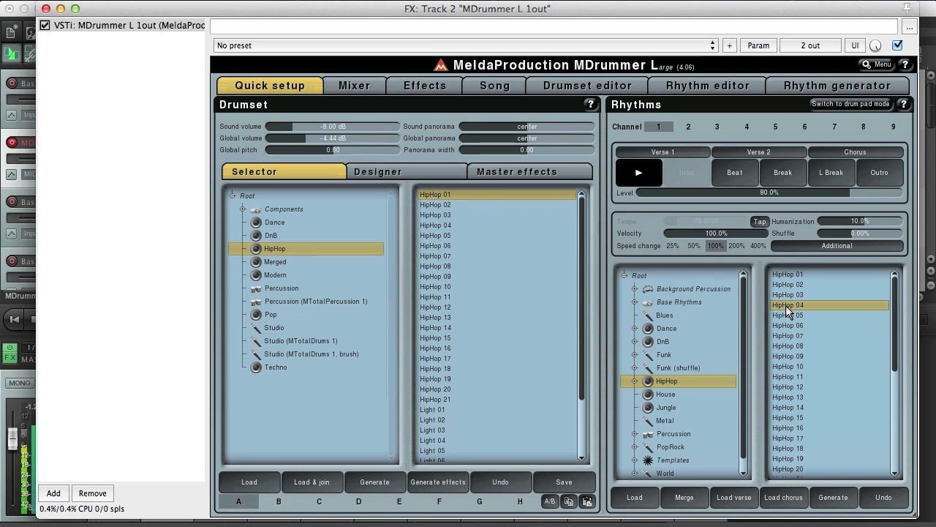
click(785, 275)
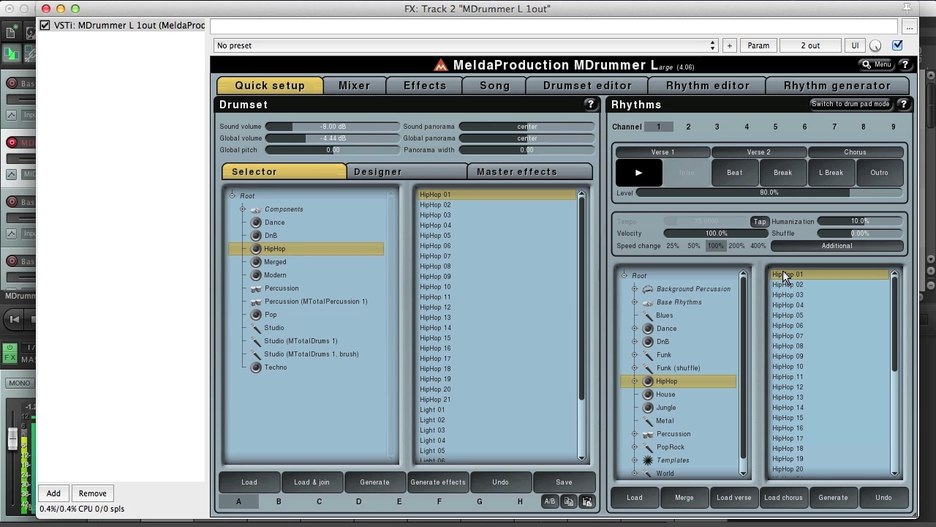
click(65, 493)
- Add the MMultiBandLimiter VST after MDrummer with Drive raised to about +4.56 dB, then close the FX window
click(132, 102)
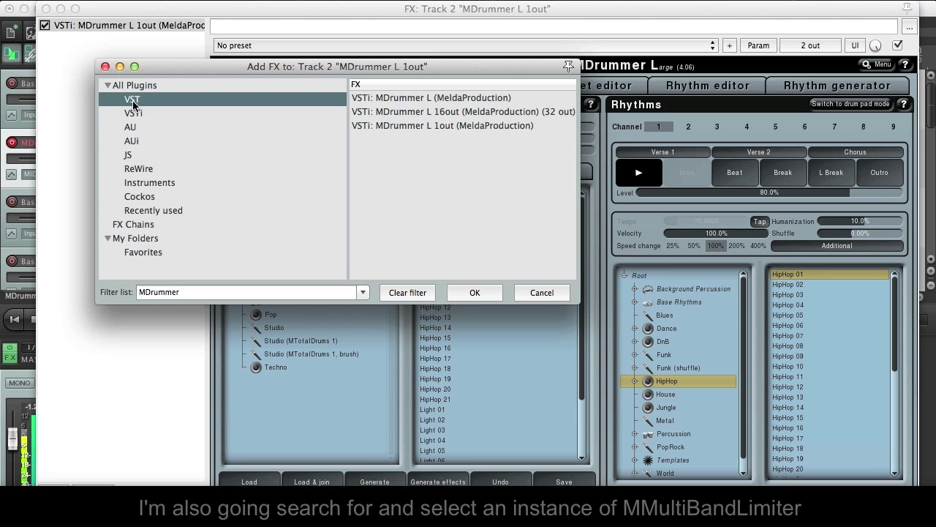
double_click(183, 295)
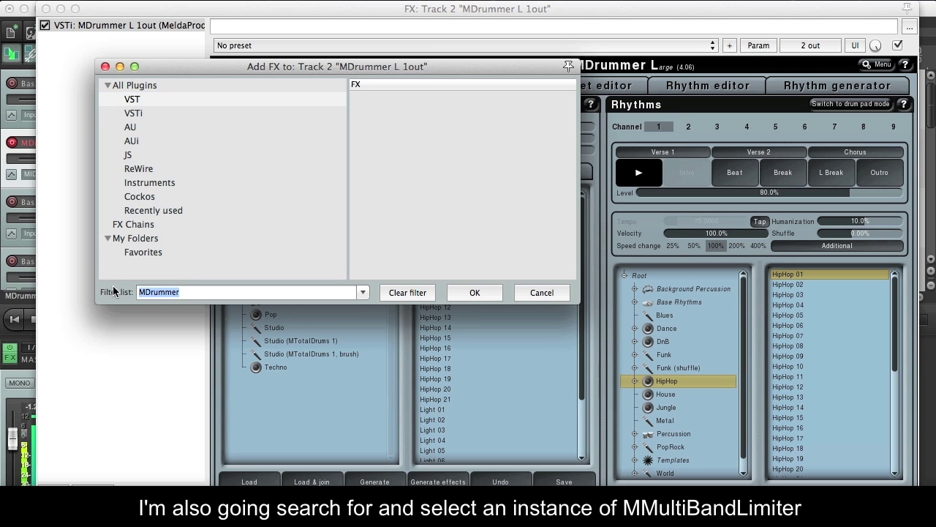
text(Mmulti)
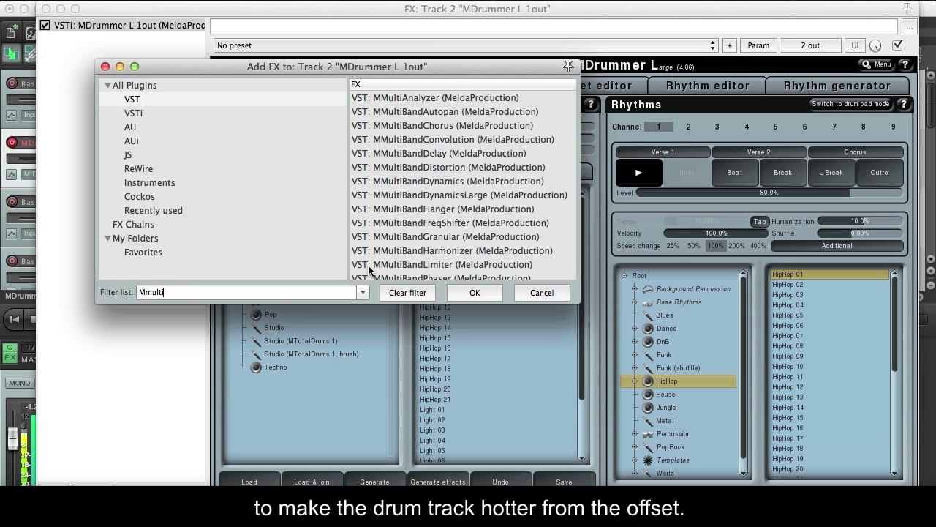
double_click(409, 264)
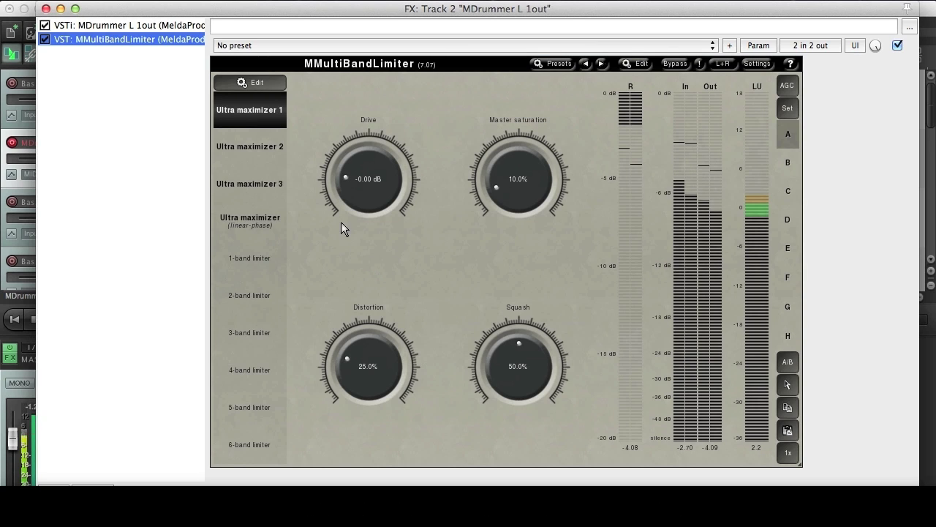
drag(344, 185, 343, 154)
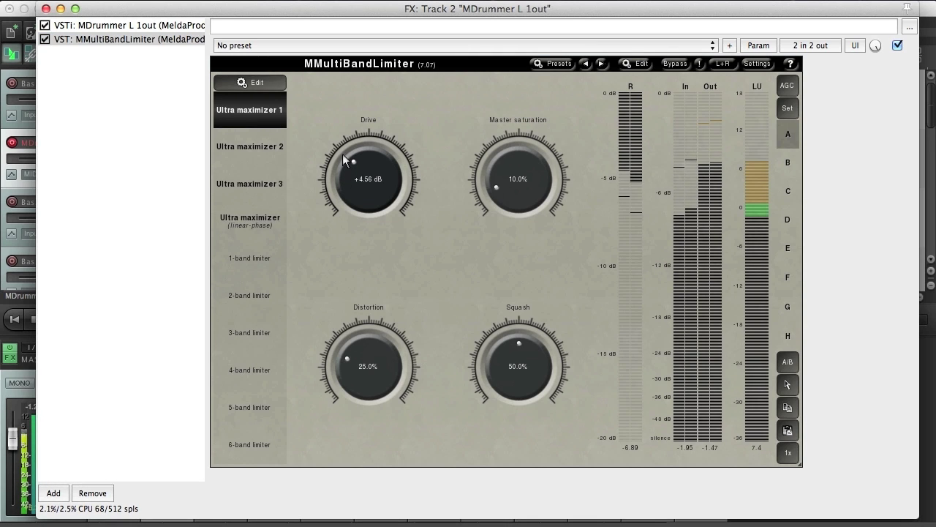
key(super+w)
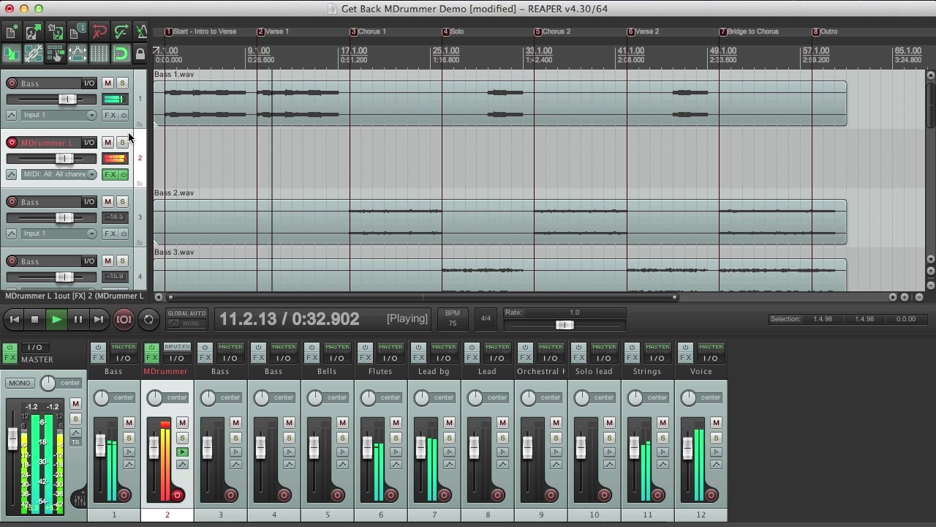
- Move MDrummer to track 1 and solo it, then draw an 8-bar clip from bar 2 and a one-bar intro clip
drag(128, 136, 129, 79)
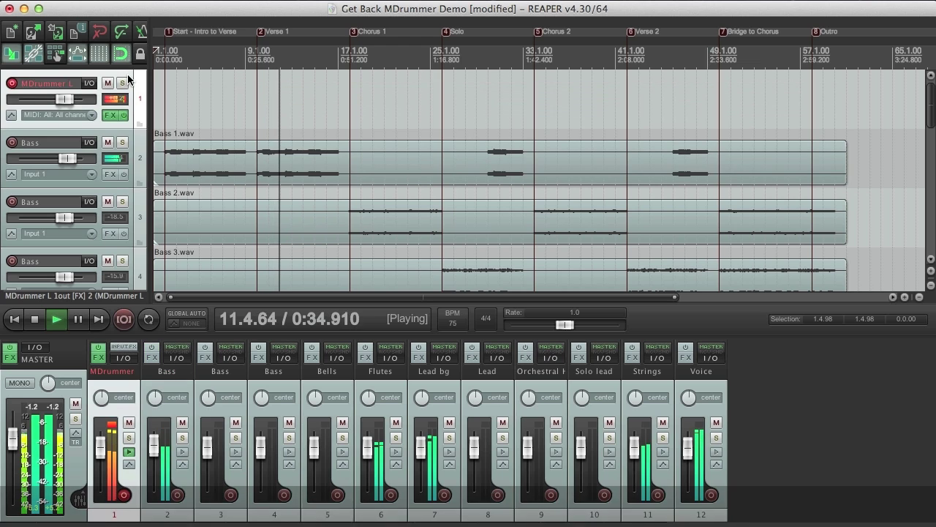
click(125, 83)
key(space)
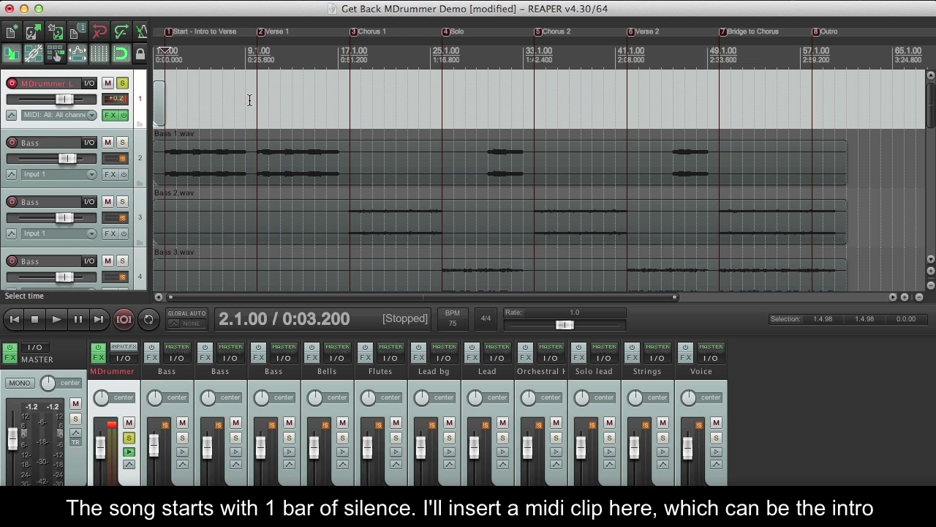
drag(256, 103, 170, 103)
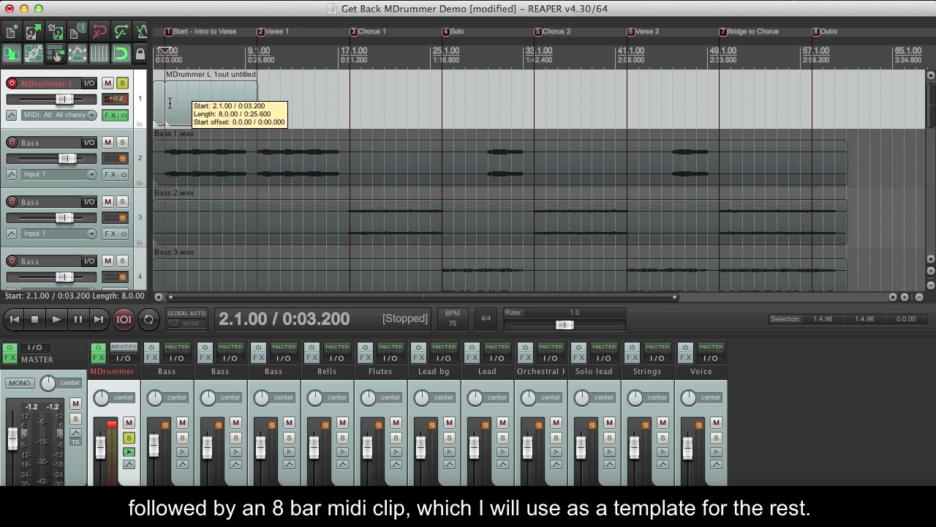
drag(170, 103, 169, 103)
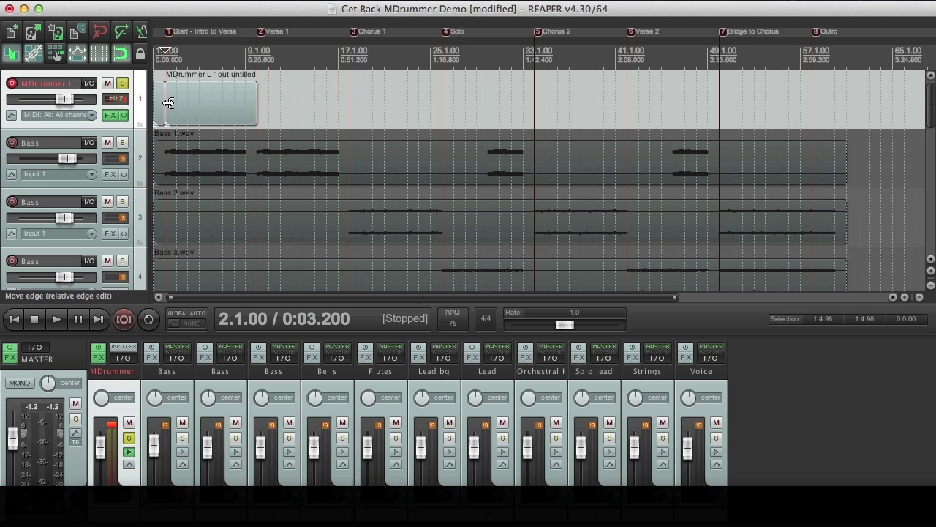
double_click(158, 100)
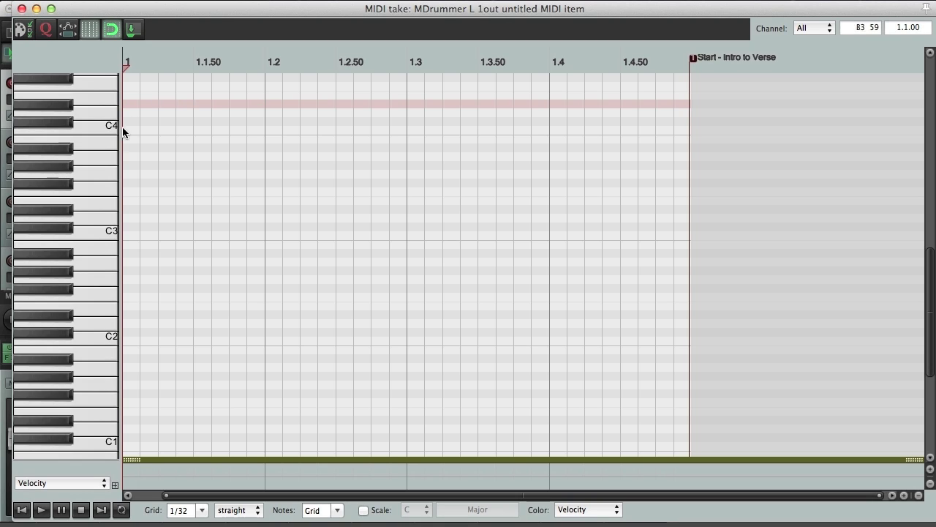
- Place an Intro trigger note on C-1 at bar 1 of the intro clip
scroll(88, 249, down, 6)
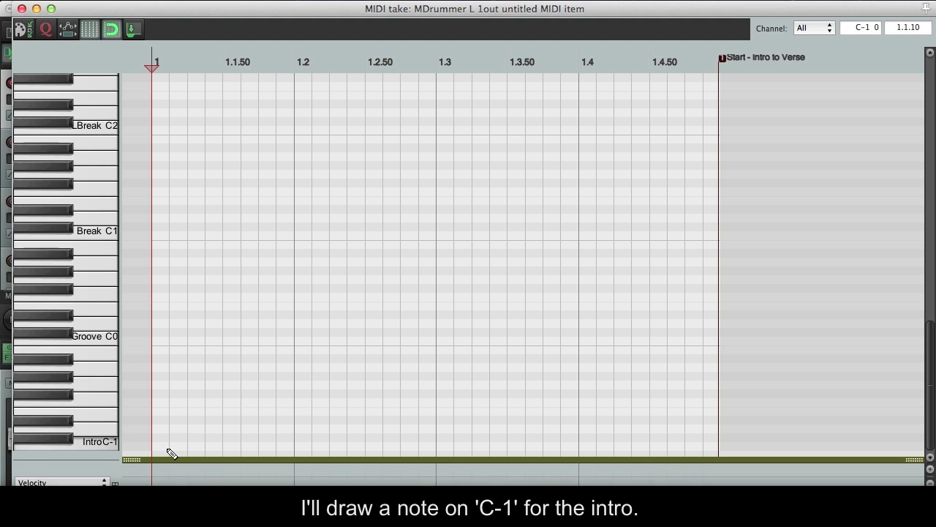
click(161, 445)
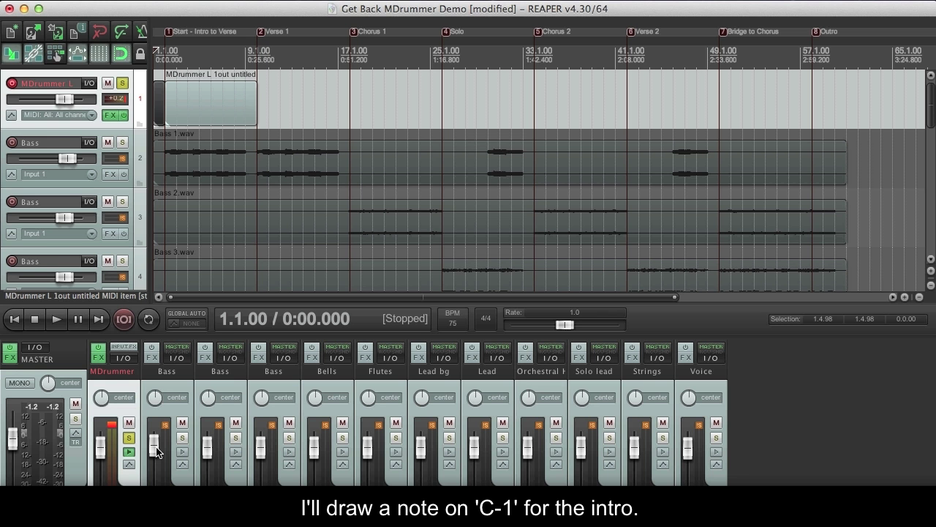
- Fill the 8-bar clip with Groove C0 triggers on bars 2–8 and a Break C1 in bar 9, then duplicate it
double_click(223, 111)
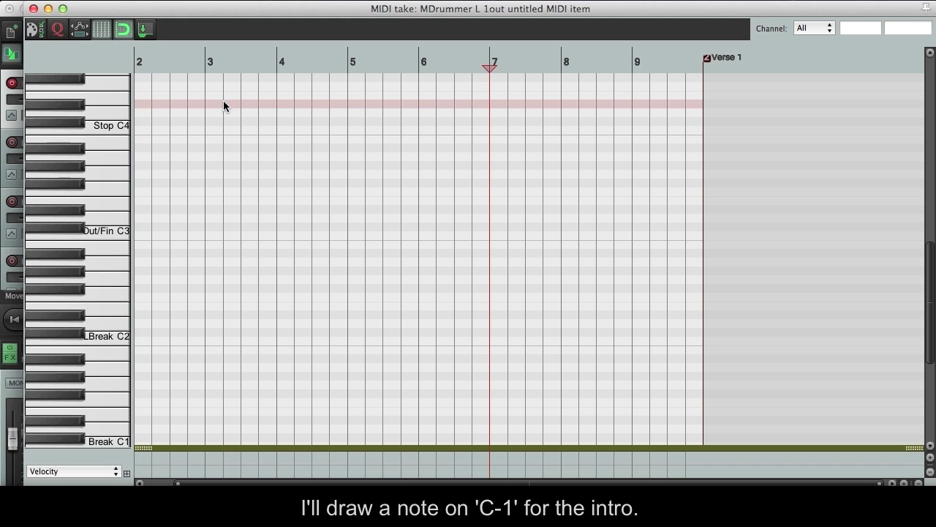
scroll(109, 237, down, 6)
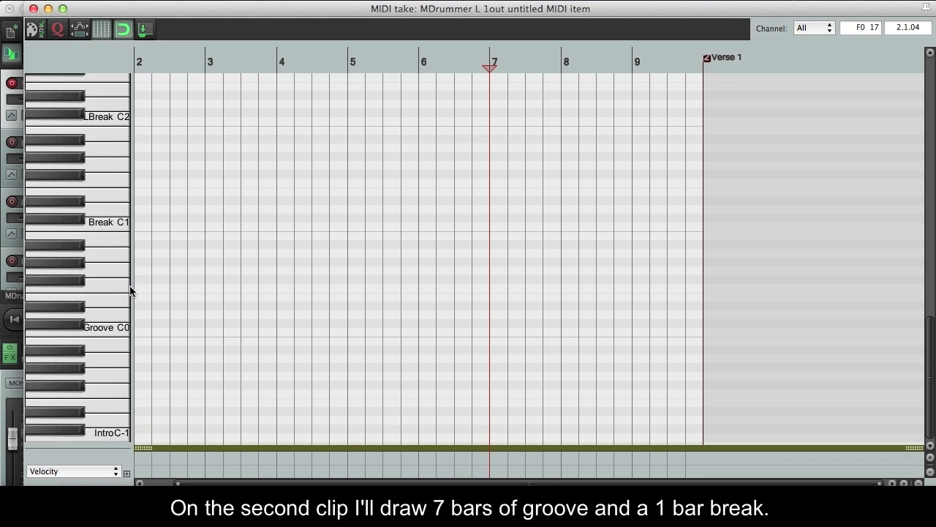
click(140, 334)
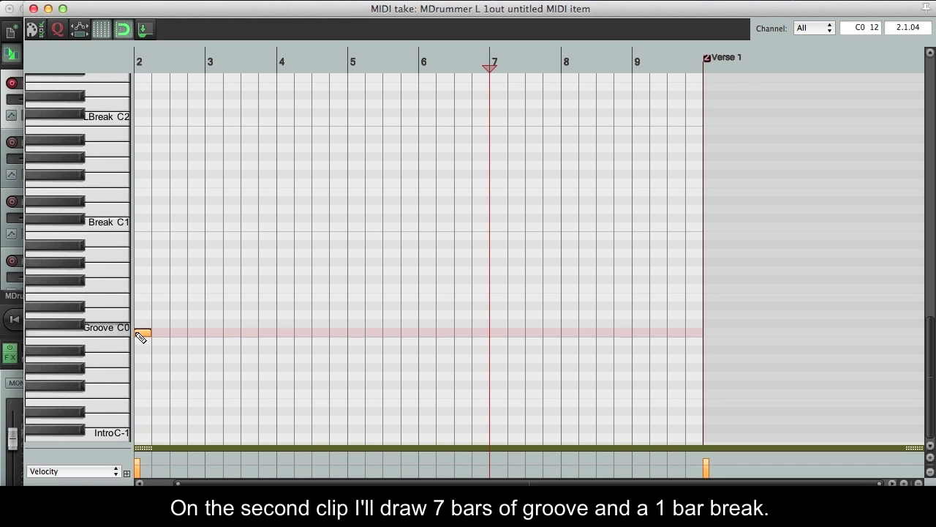
click(214, 334)
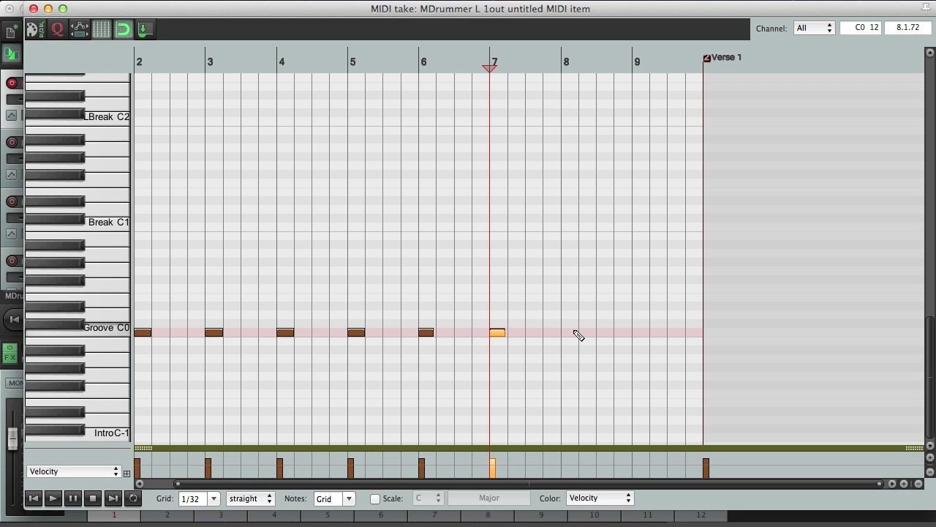
click(643, 227)
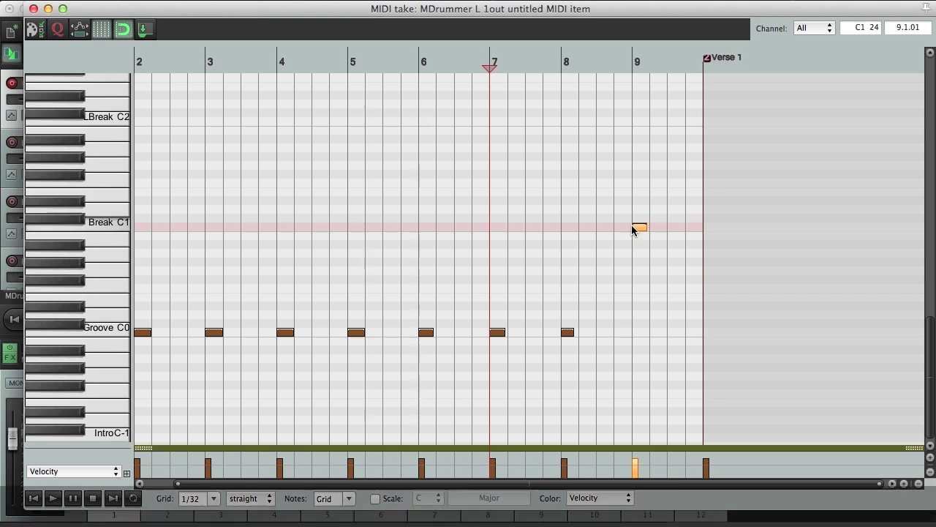
key(Escape)
key(ctrl+d)
key(ctrl+d)
key(ctrl+d)
key(ctrl+d)
key(ctrl+d)
key(ctrl+d)
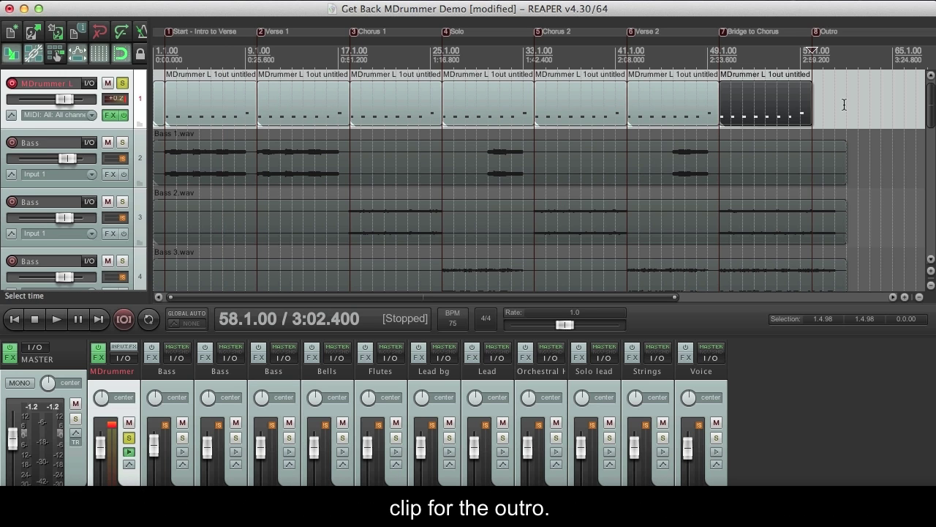
- Draw a short outro clip and give it a single Groove C0 trigger at bar 58
drag(844, 105, 816, 106)
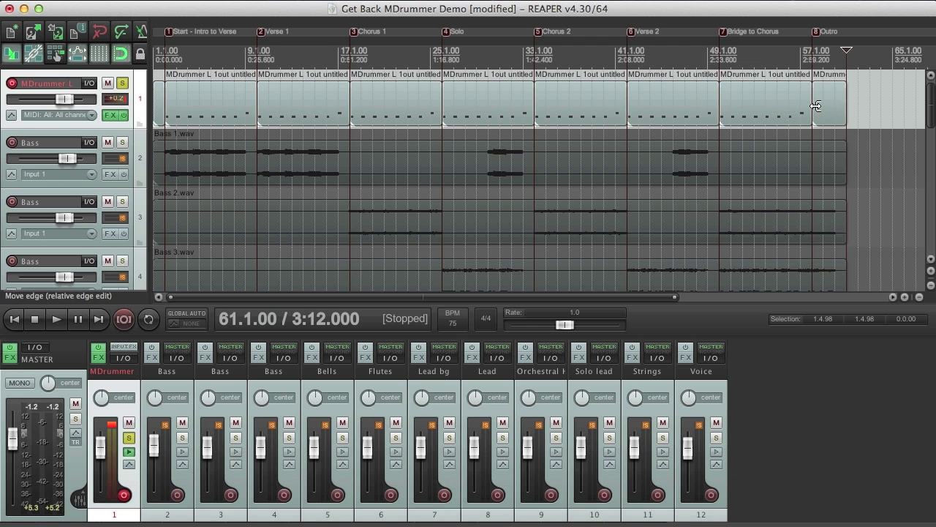
double_click(824, 109)
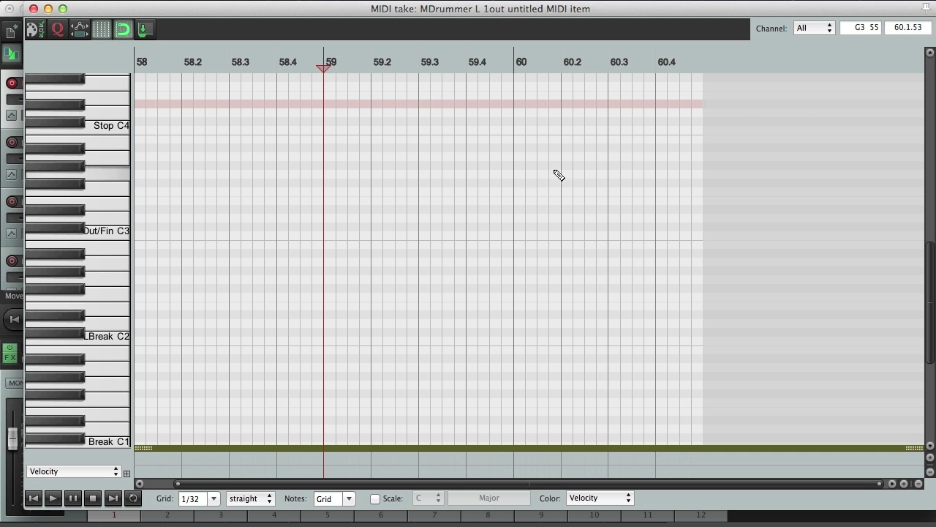
scroll(79, 242, down, 6)
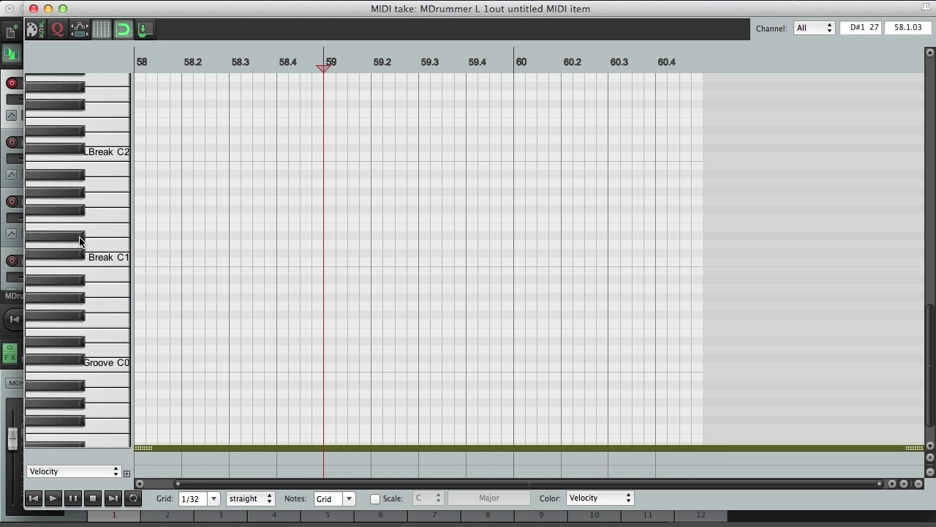
click(139, 368)
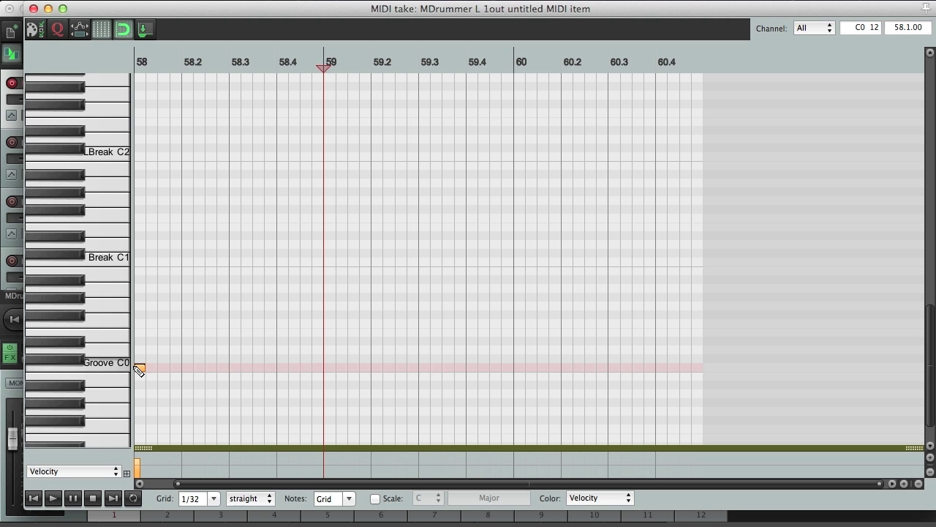
scroll(118, 360, up, 7)
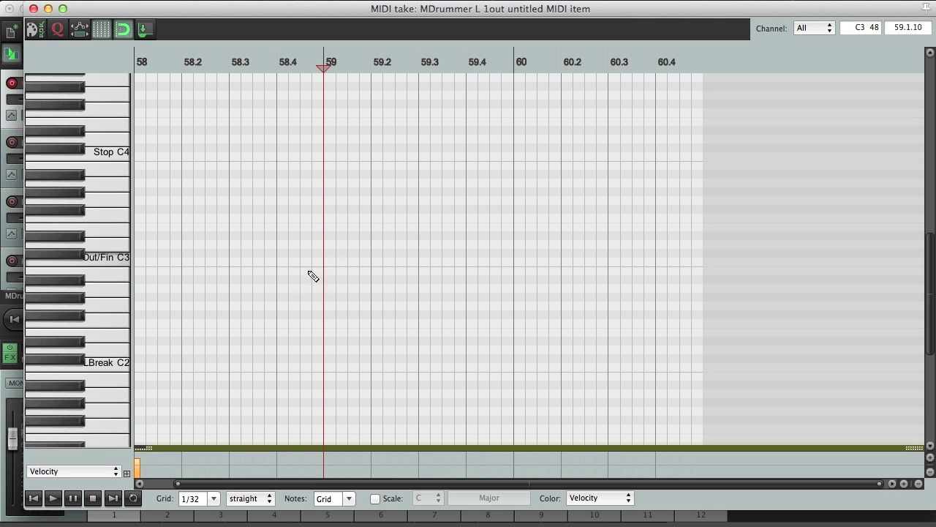
key(Escape)
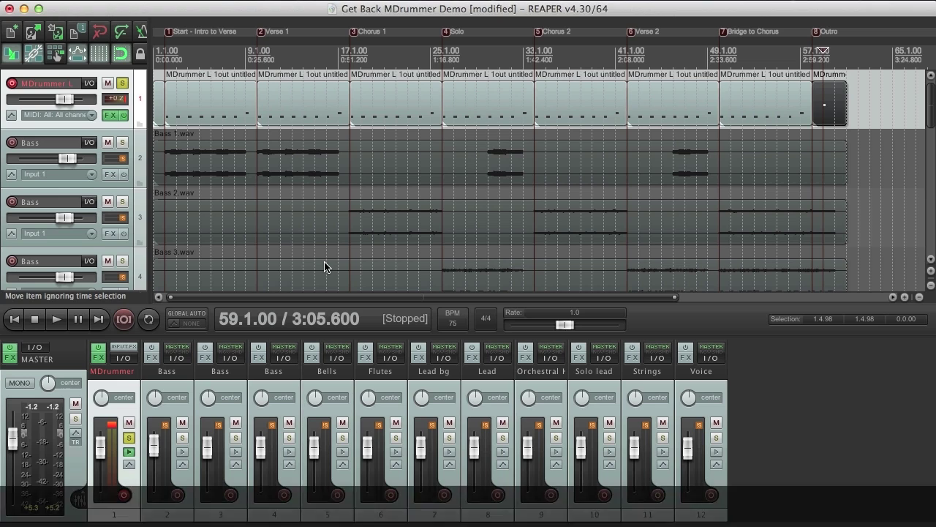
- Audition the Verse 1 clip, transpose all its notes up 3 semitones, and play it back
double_click(299, 103)
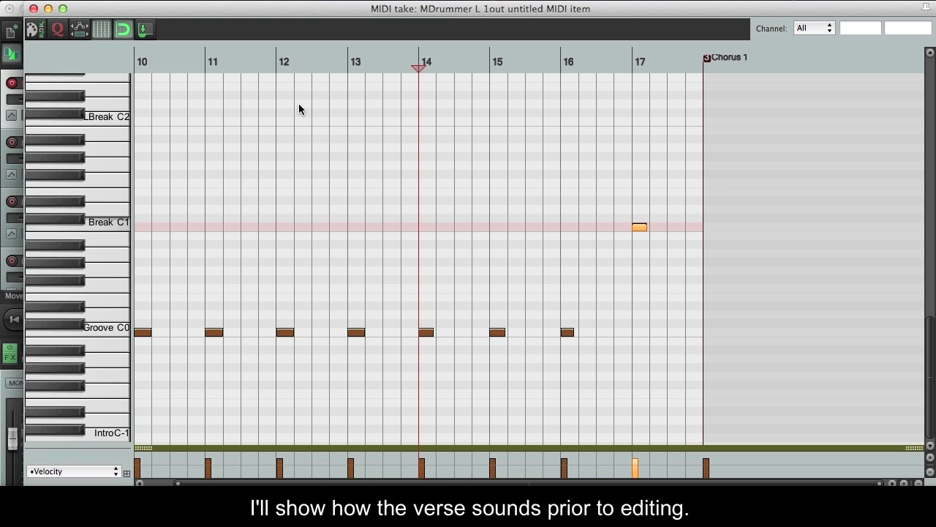
key(Home)
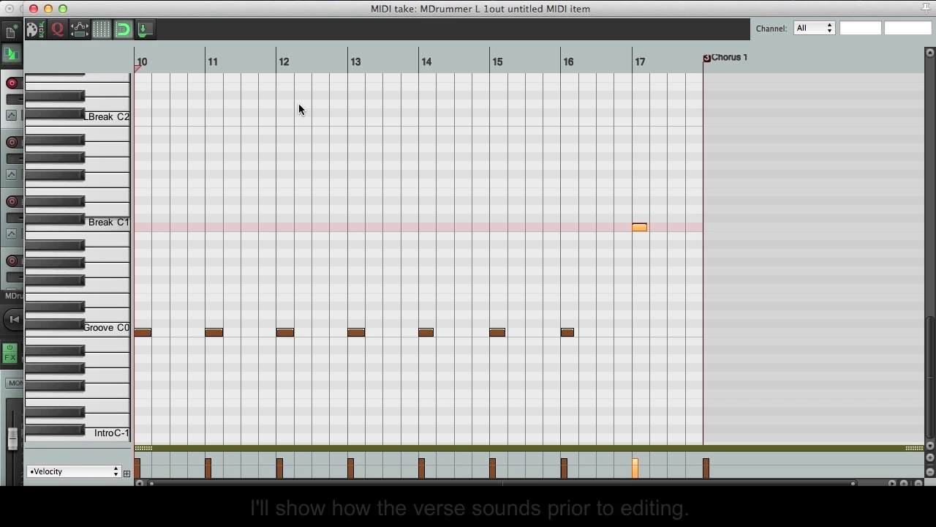
key(space)
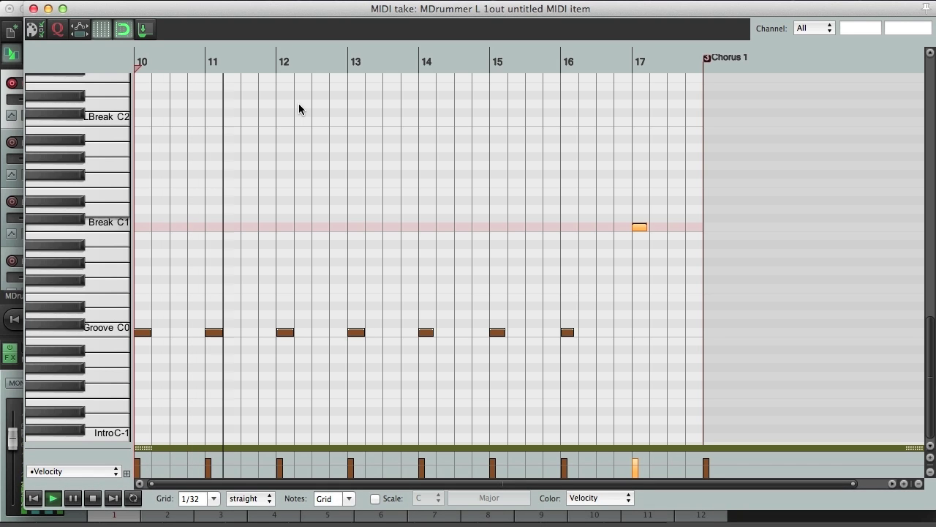
key(space)
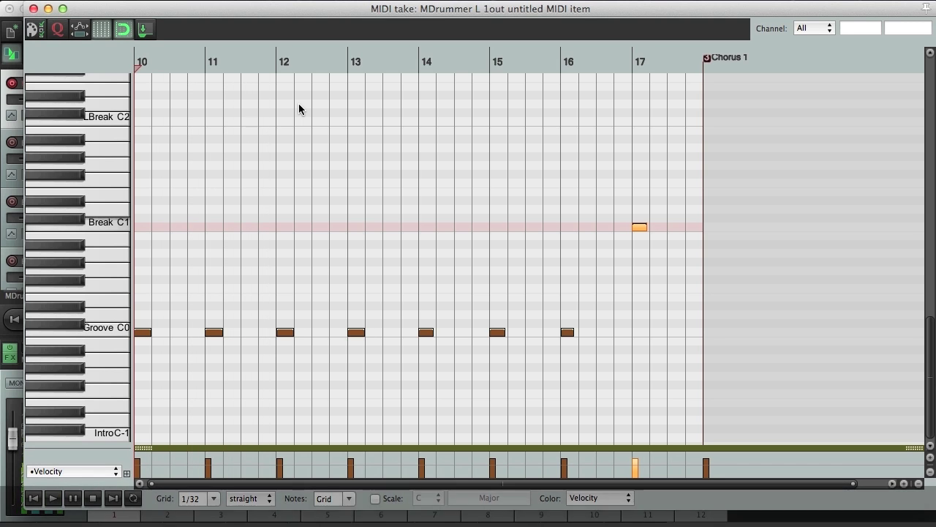
key(super+a)
key(super+t)
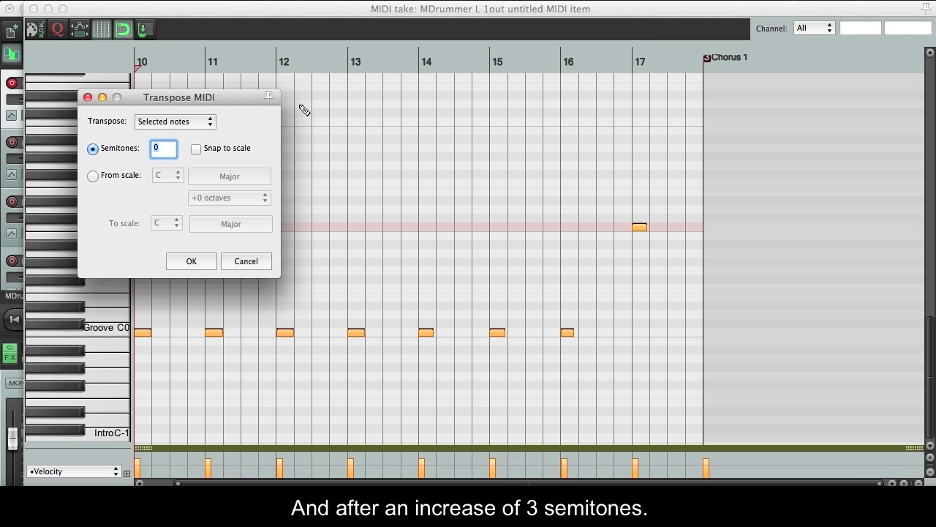
text(3)
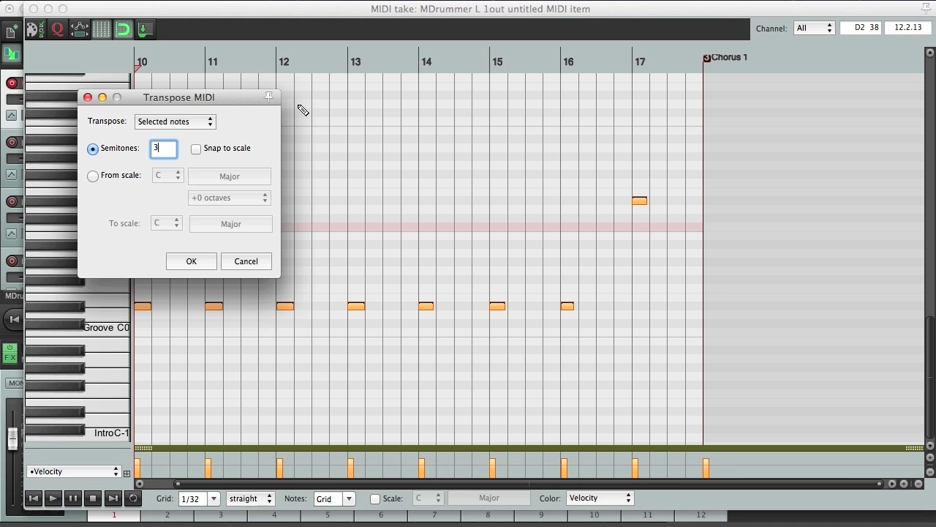
click(188, 260)
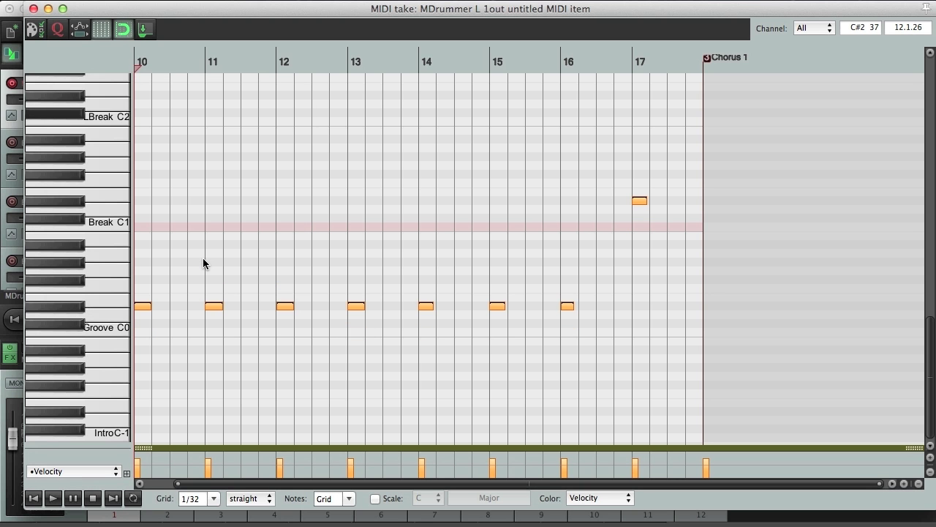
key(space)
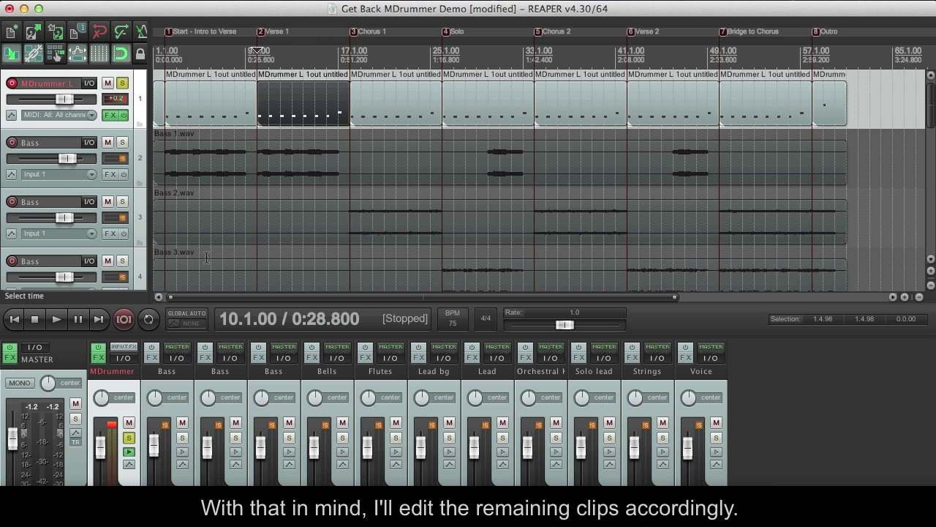
- Transpose the Chorus 1 clip up 8 semitones and the Solo clip up 6 semitones
double_click(364, 125)
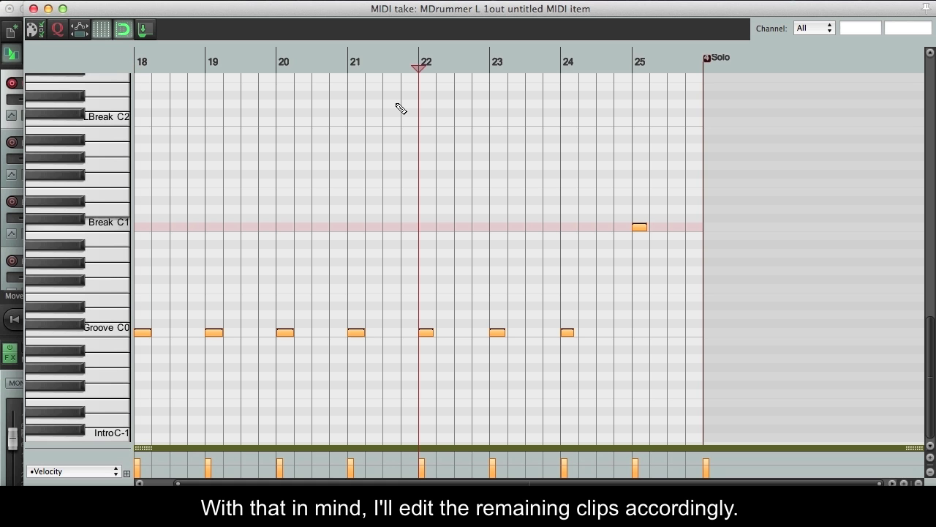
key(super+t)
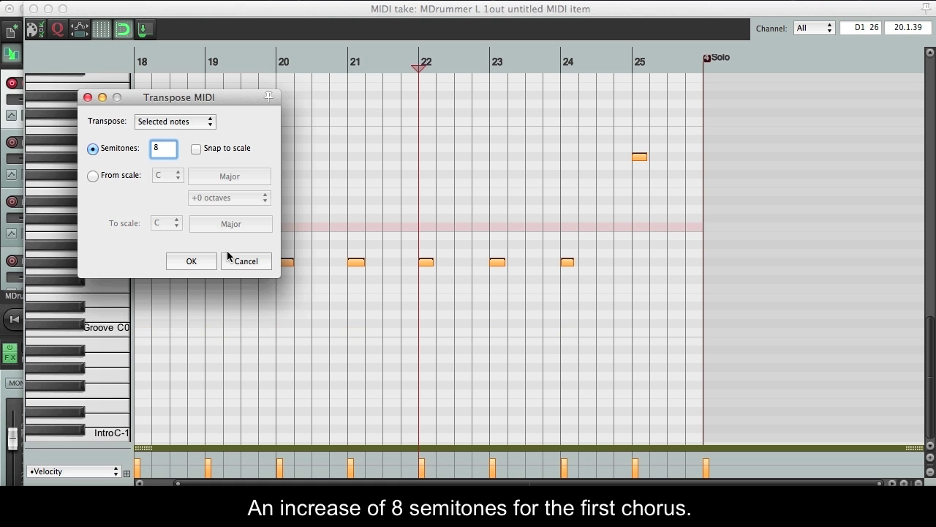
click(206, 262)
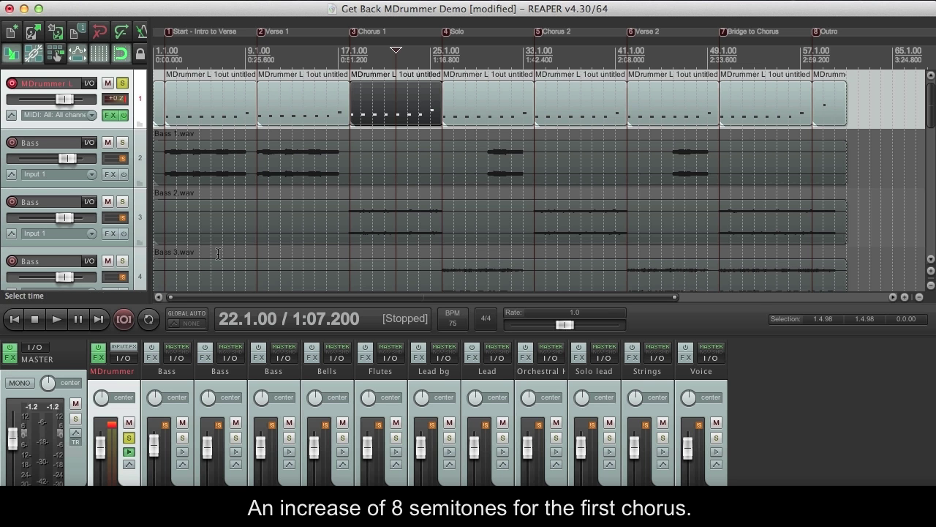
drag(379, 107, 471, 106)
double_click(471, 106)
key(super+a)
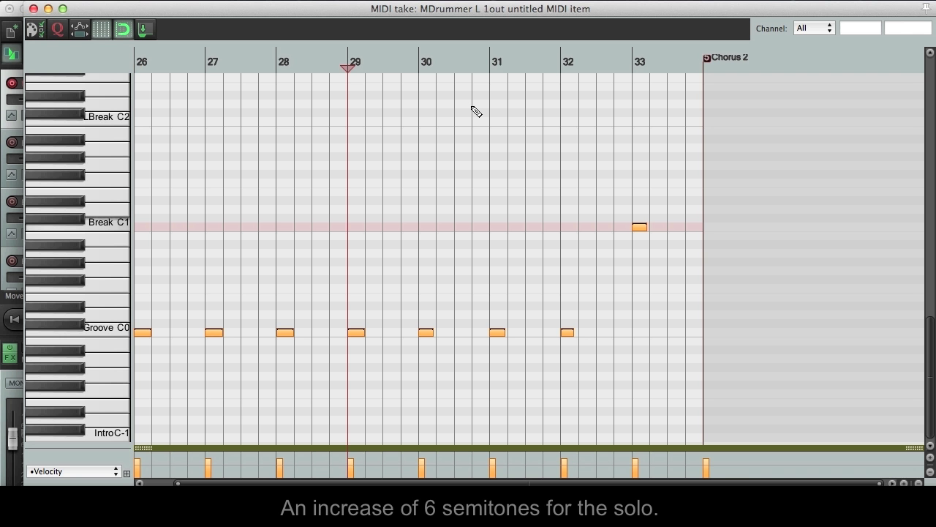
key(super+t)
text(6)
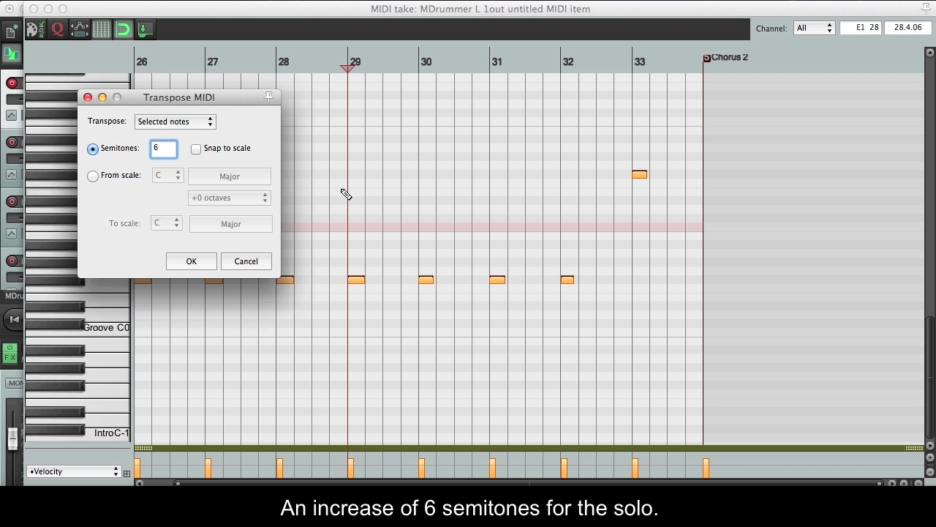
click(199, 264)
key(Escape)
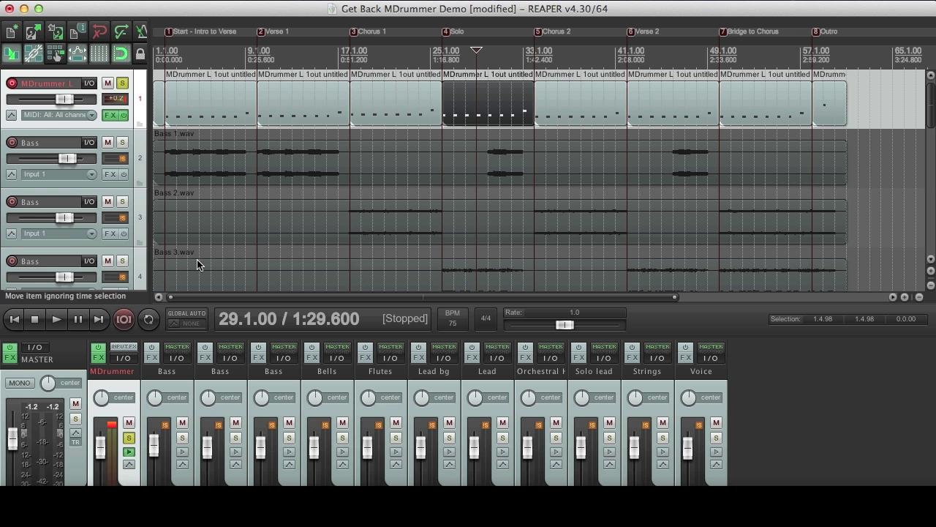
- Transpose the Chorus 2 clip's notes up 9 semitones
double_click(581, 96)
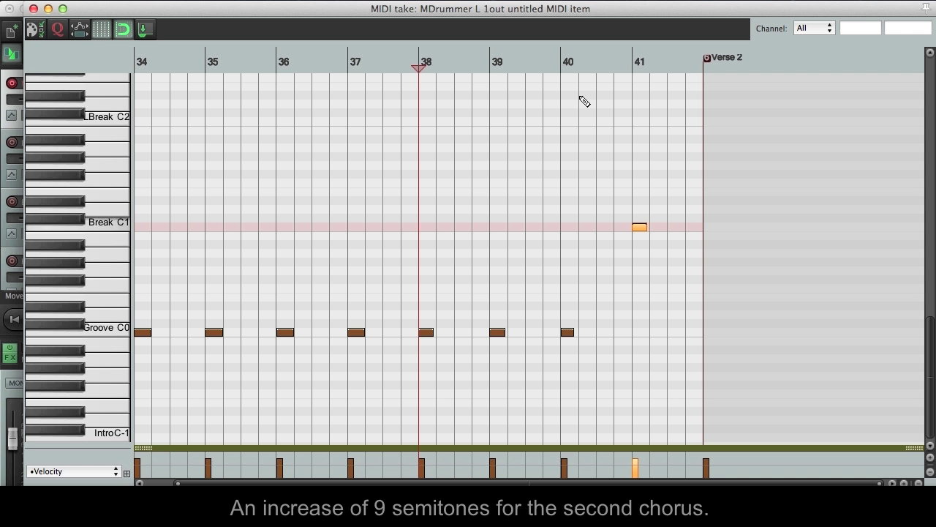
key(ctrl+t)
text(9)
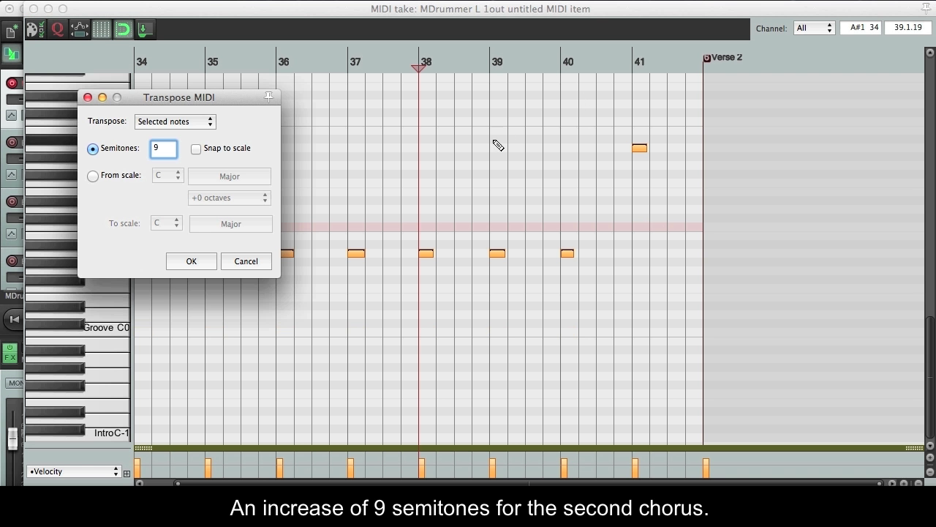
click(201, 261)
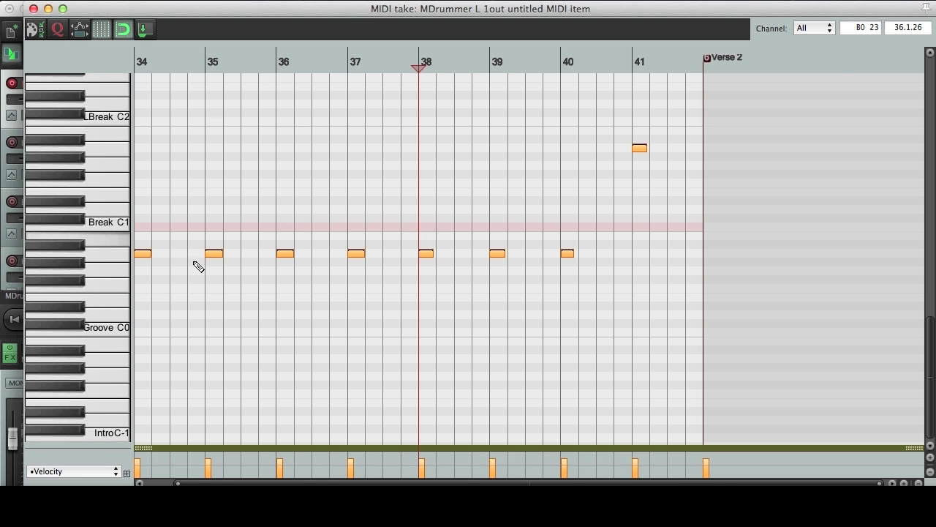
key(Escape)
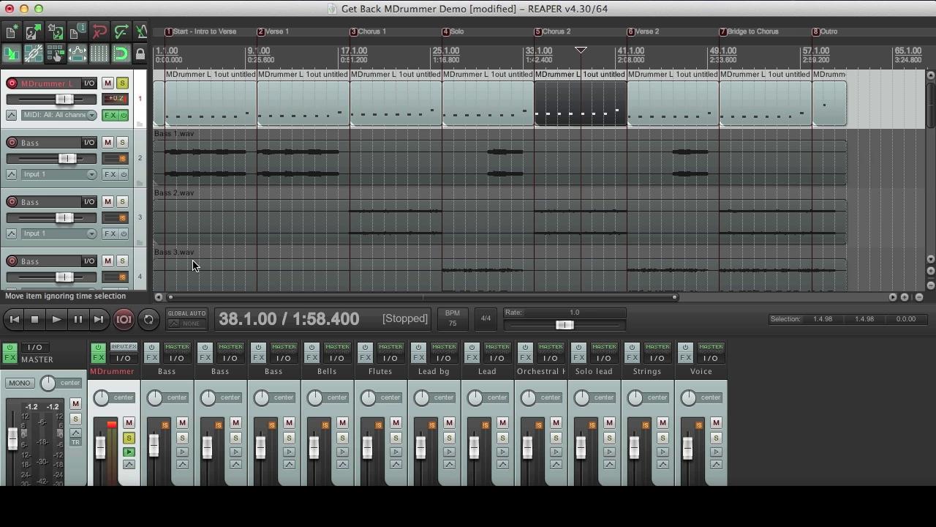
- Transpose all Verse 2 notes up 4 semitones
double_click(661, 101)
key(ctrl+a)
key(ctrl+t)
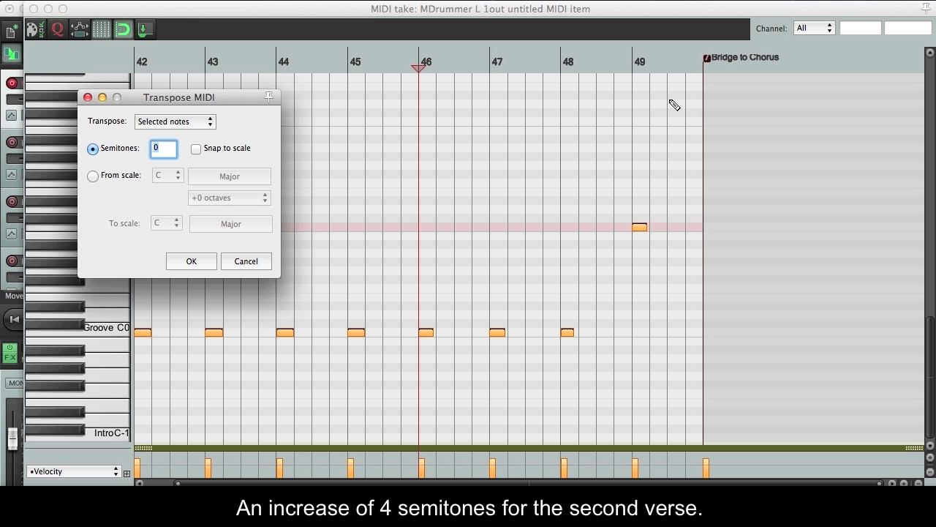
text(4)
click(210, 262)
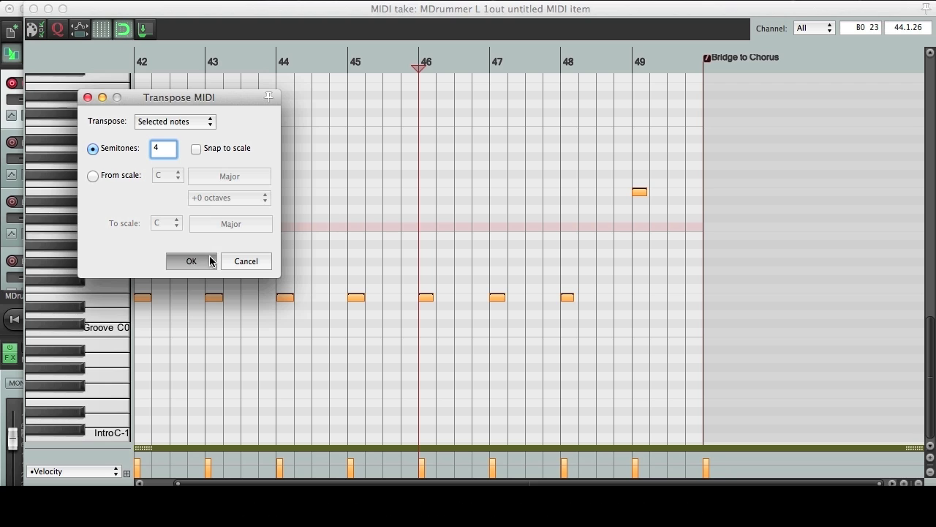
key(Escape)
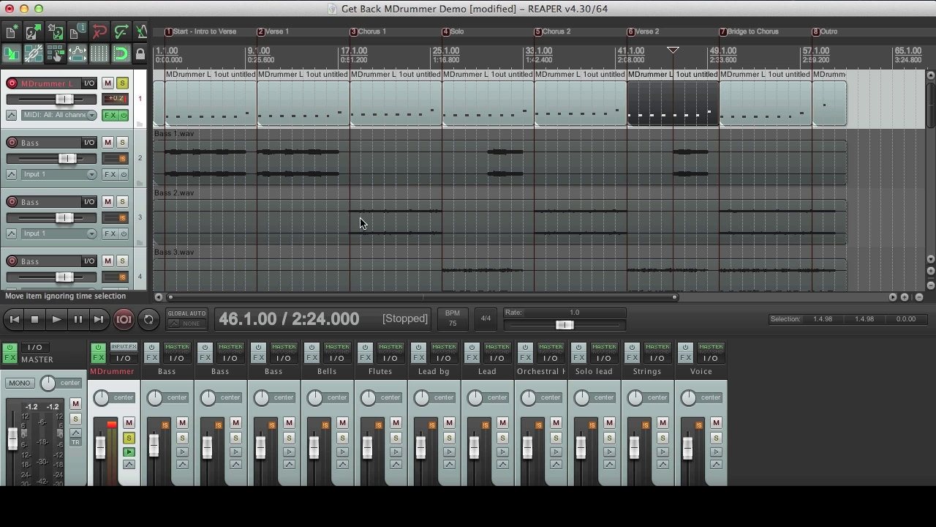
- Transpose all Bridge to Chorus notes up 10 semitones
double_click(731, 108)
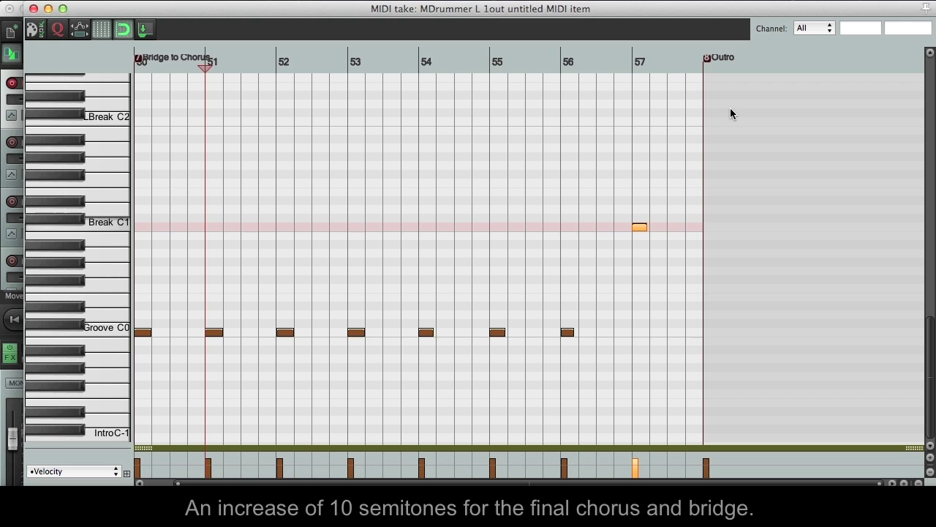
key(ctrl+a)
key(ctrl+t)
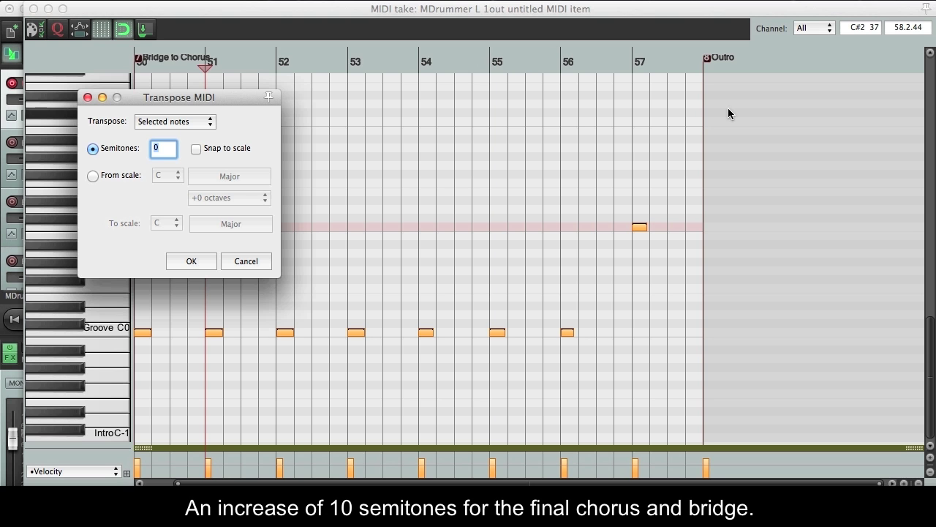
text(10)
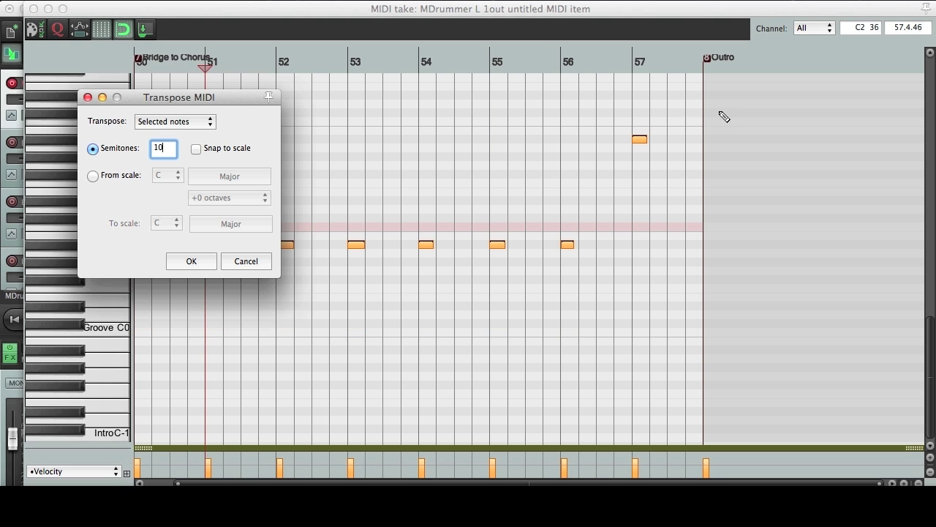
click(232, 262)
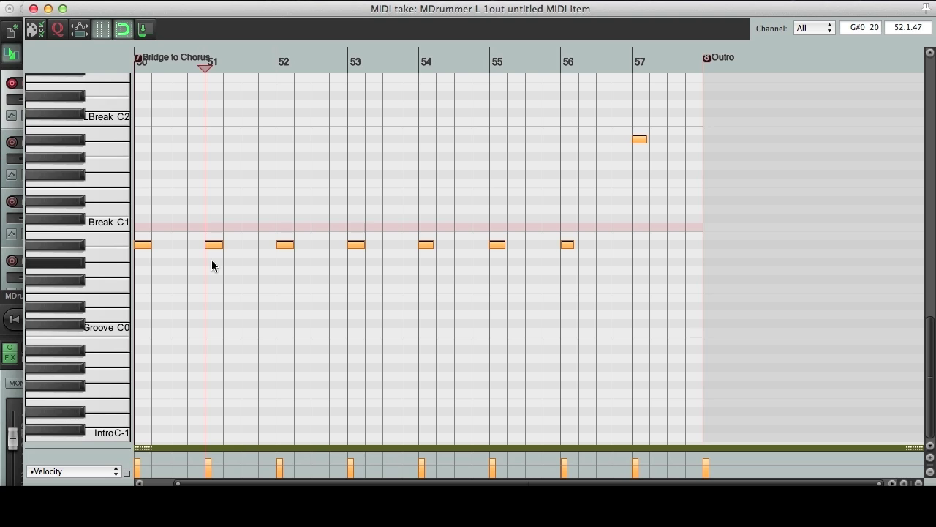
key(Escape)
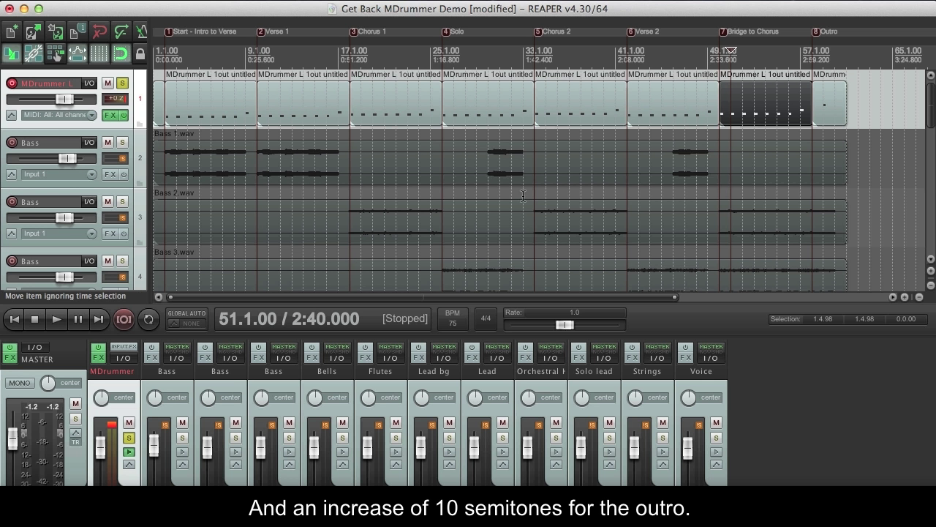
- Transpose the Outro clip's note up 10 semitones
double_click(823, 110)
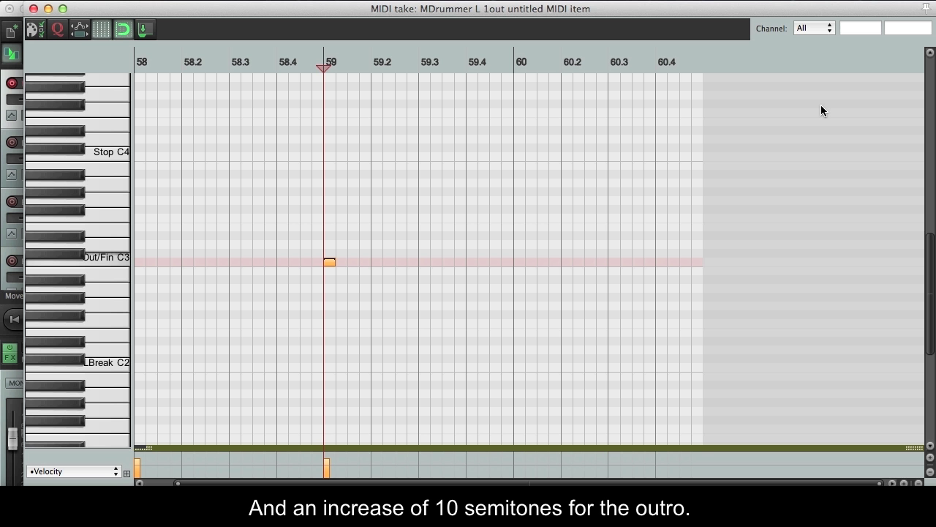
key(super+t)
text(10)
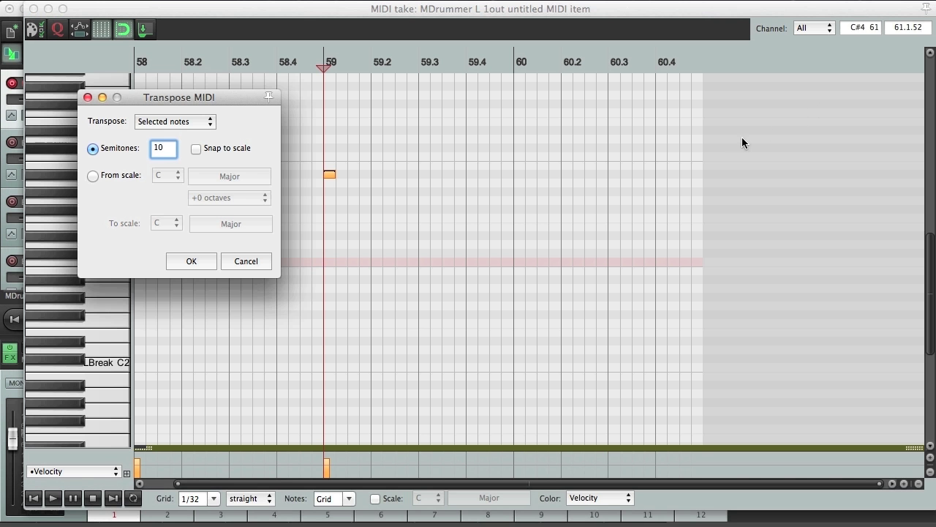
click(201, 261)
key(Escape)
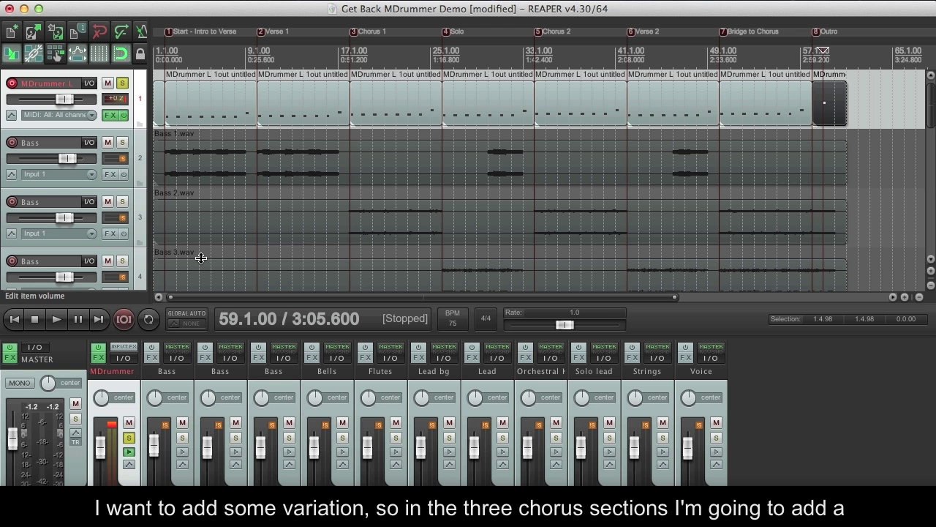
- In Chorus 1, add a Stop C4 note half a bar in and raise the bar-23 note to the break row
double_click(363, 86)
scroll(106, 120, up, 5)
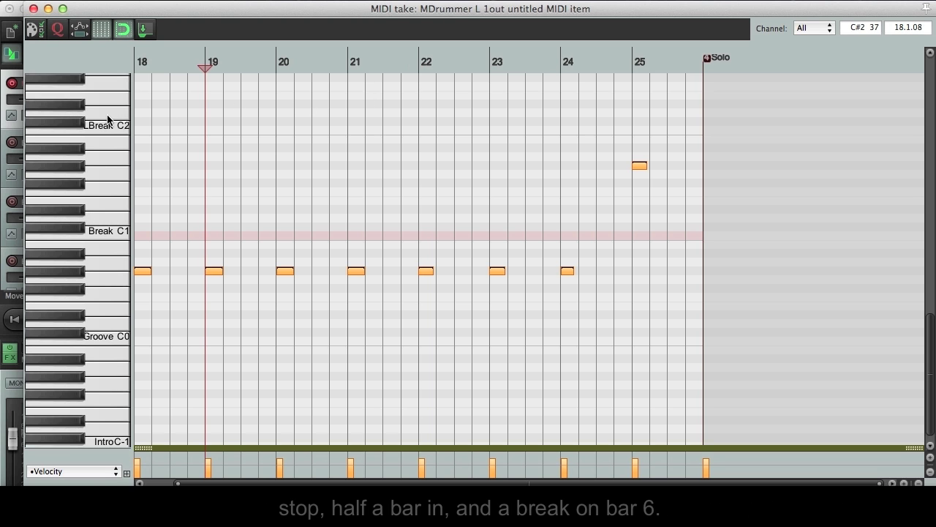
scroll(106, 119, up, 1)
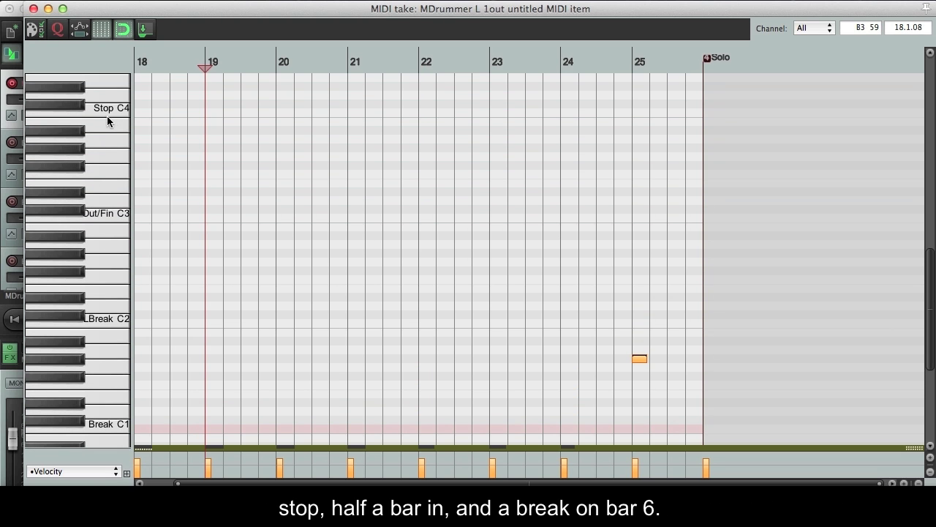
click(179, 114)
drag(179, 117, 175, 117)
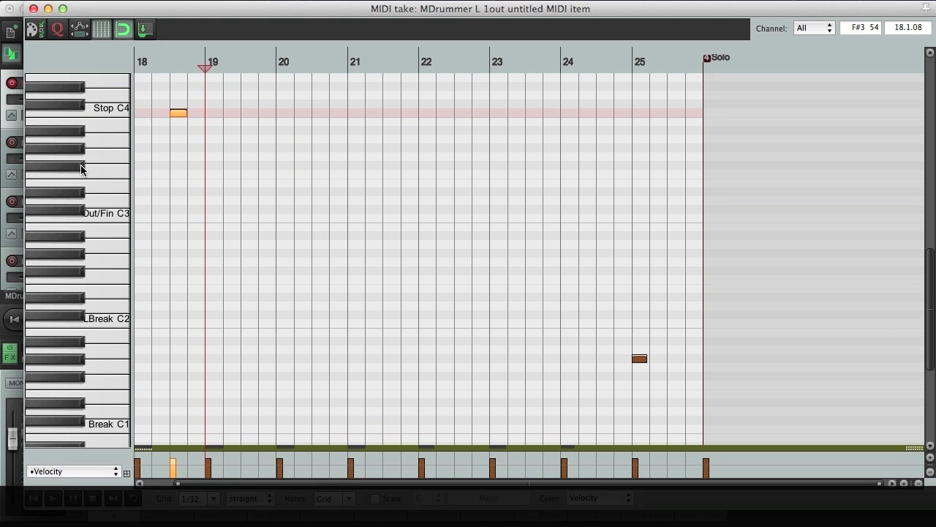
scroll(106, 139, down, 3)
drag(481, 341, 514, 391)
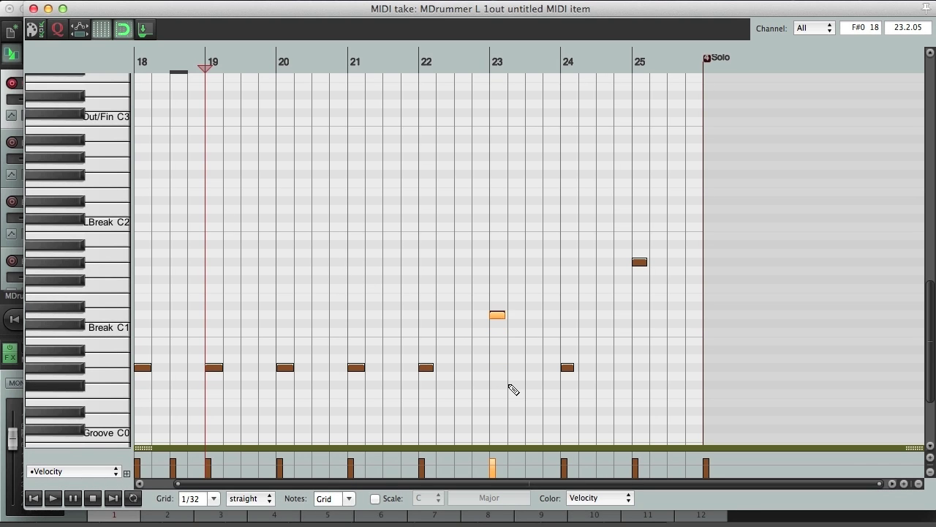
key(Escape)
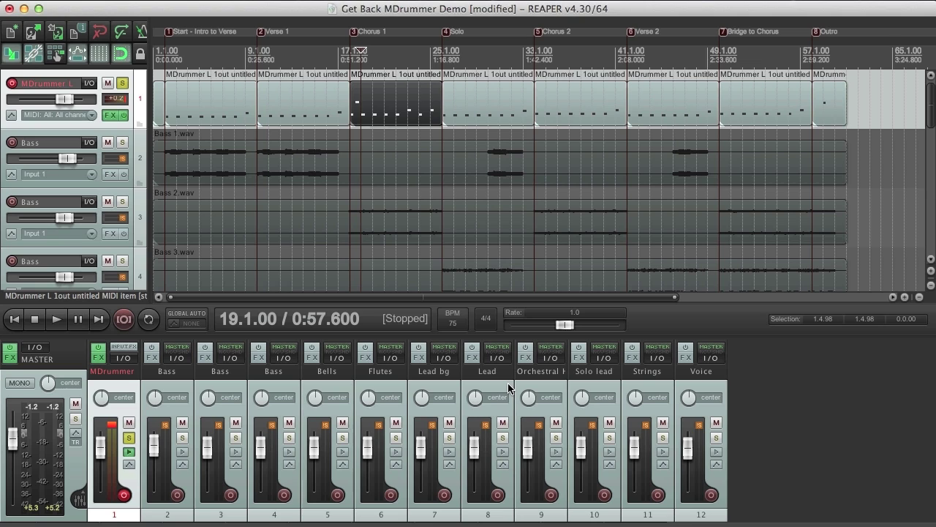
- In Chorus 2, add a Stop C4 note in bar 34 and raise the bar-39 note to the break row
double_click(576, 97)
scroll(99, 138, up, 6)
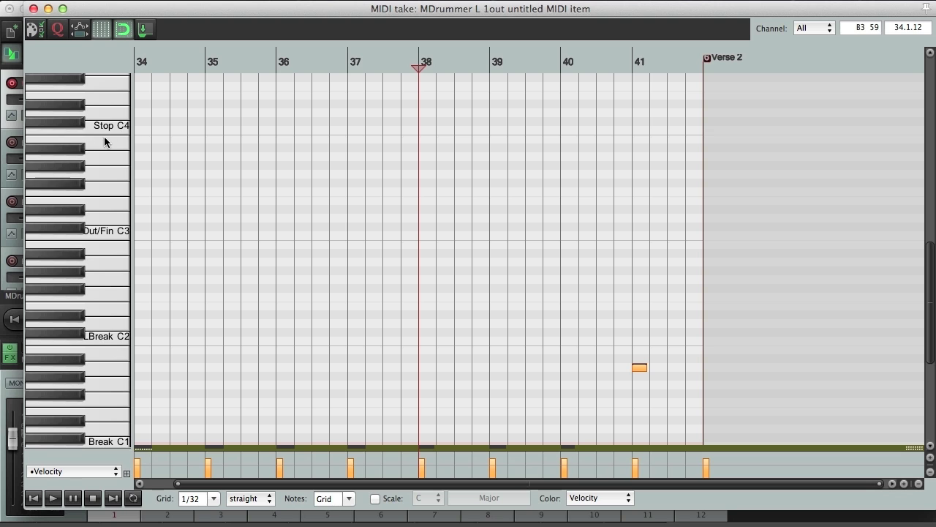
click(178, 132)
scroll(96, 167, down, 3)
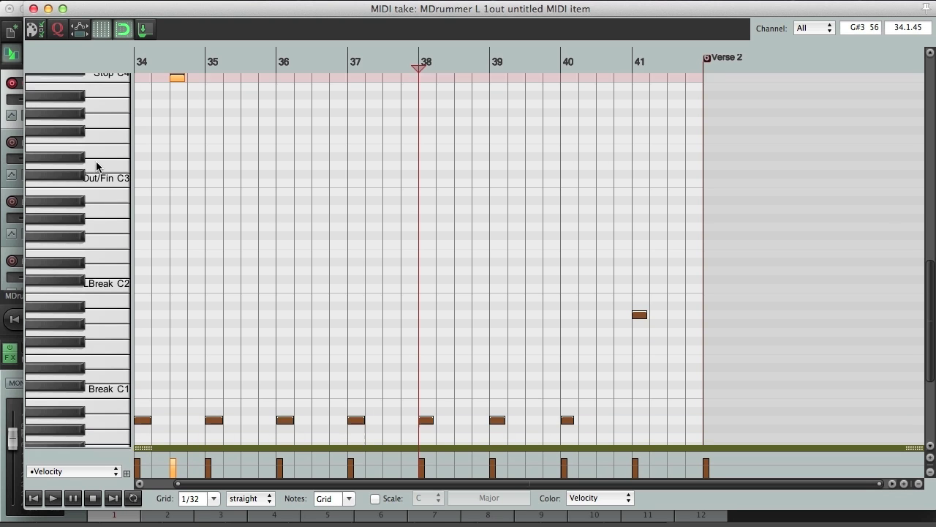
drag(469, 341, 516, 378)
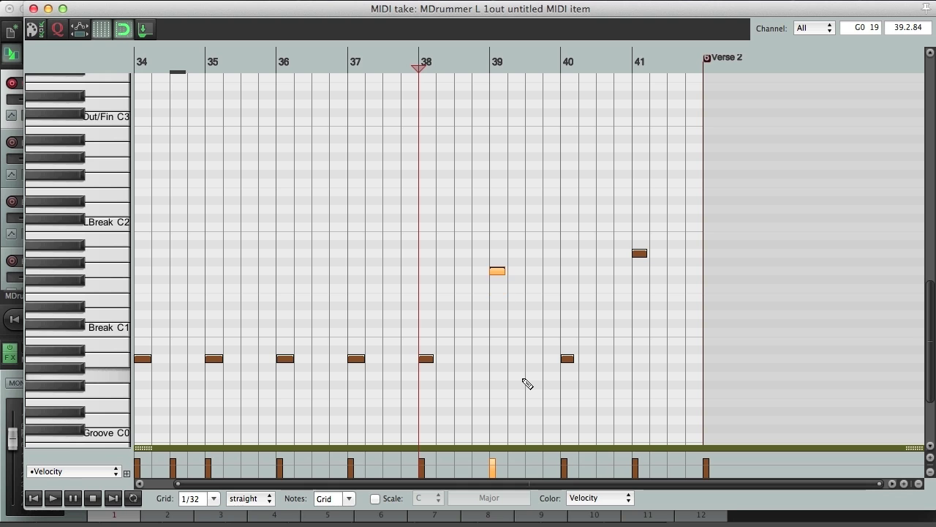
key(Escape)
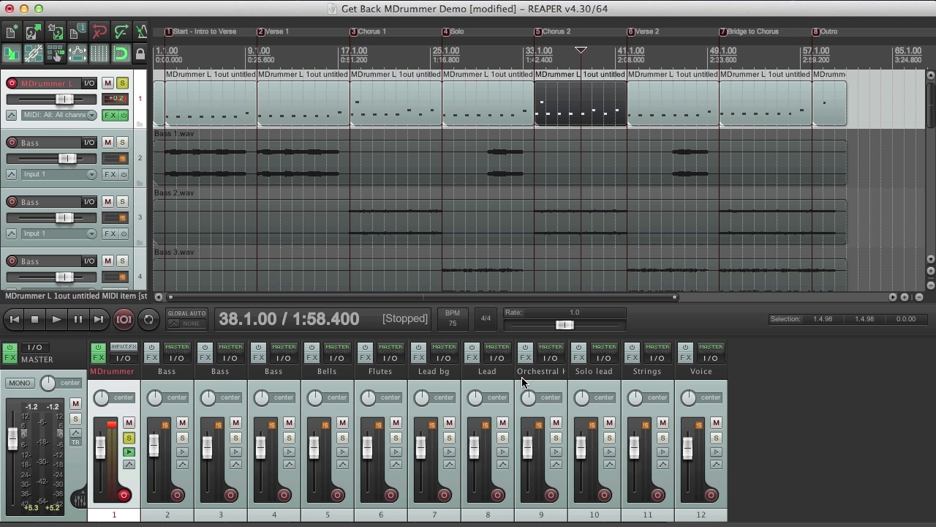
- In the Bridge to Chorus clip, add Stop C4 notes near bars 50.5 and 51.5 and raise the bar-55 note to the break row
double_click(749, 114)
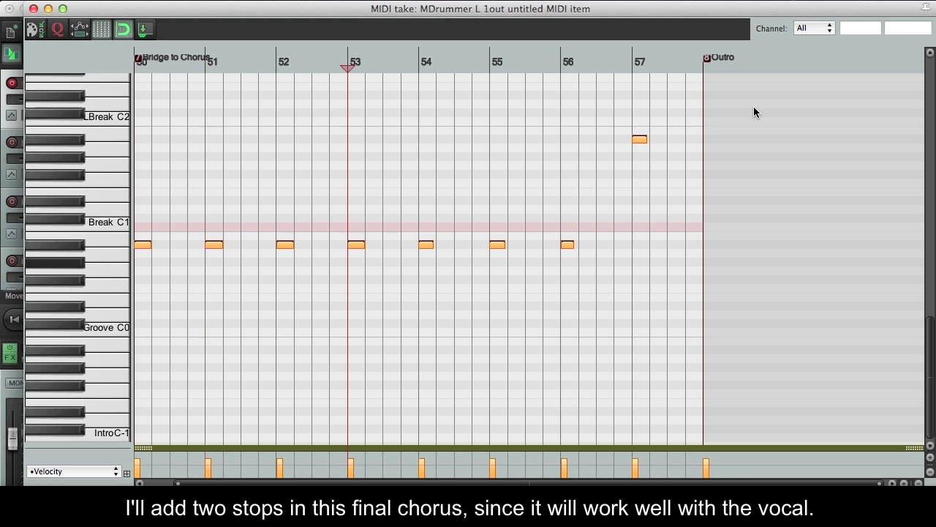
scroll(100, 261, up, 10)
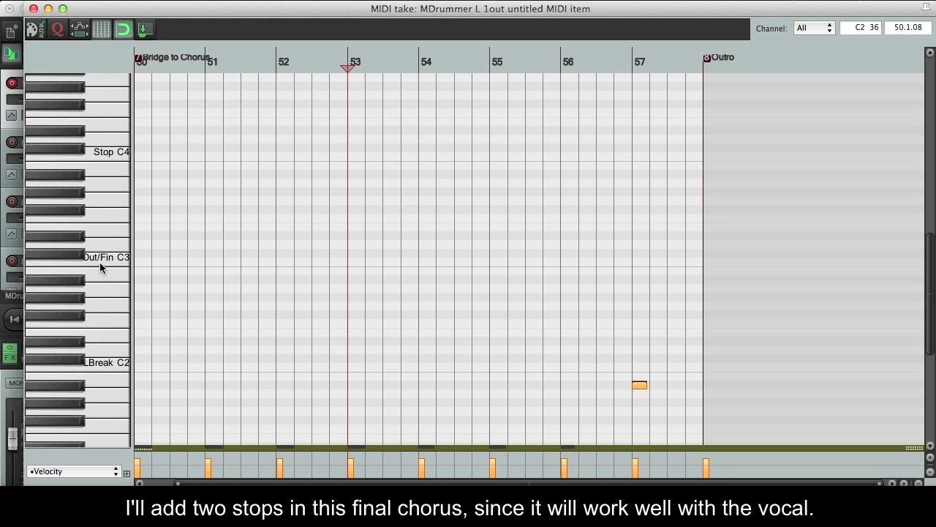
click(178, 156)
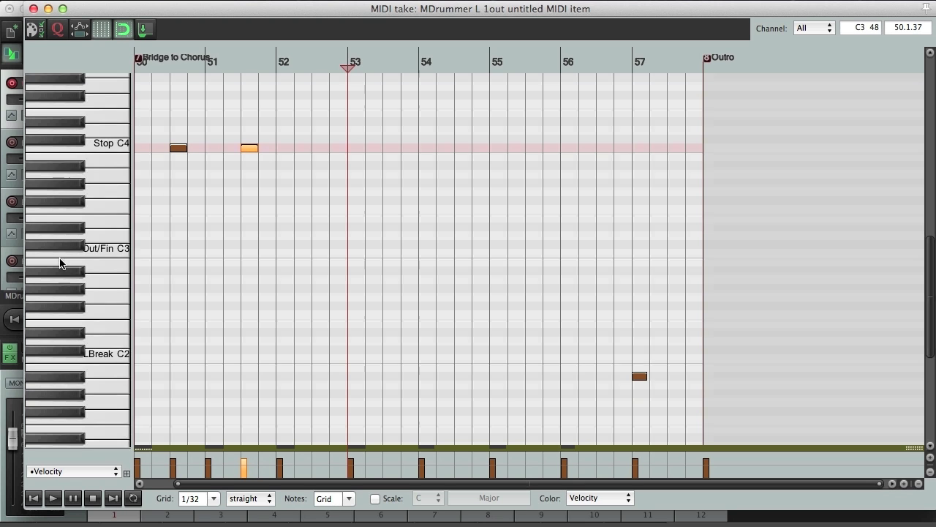
scroll(63, 261, down, 7)
click(494, 367)
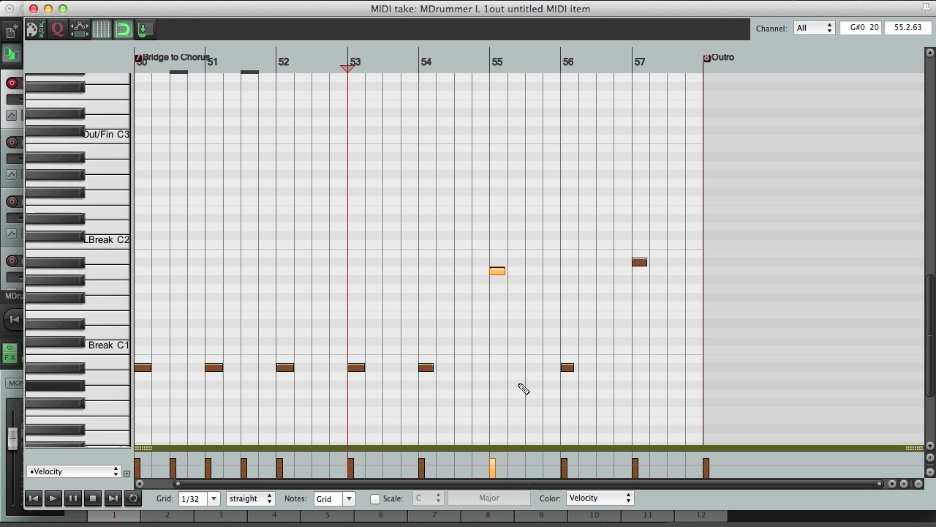
key(Escape)
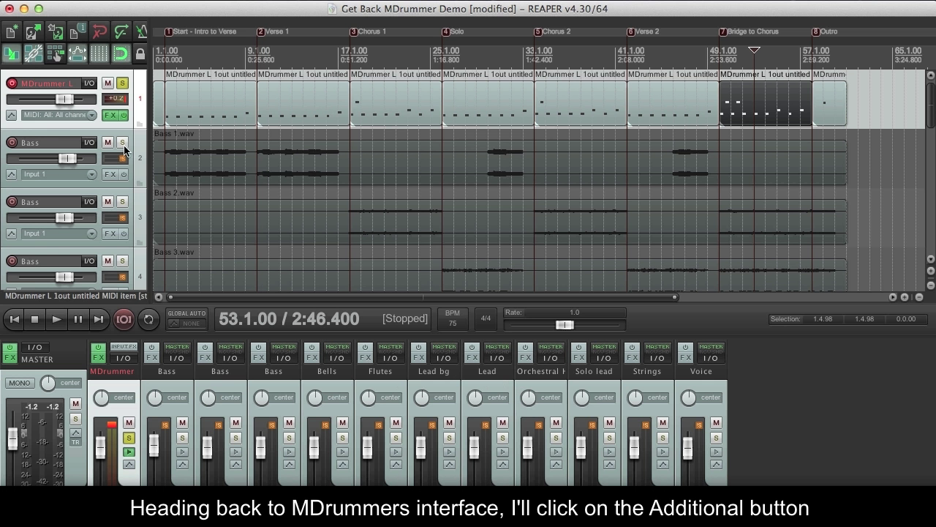
- Turn off Random loops in MDrummer's Additional settings, then open the one-bar intro MIDI clip
click(112, 115)
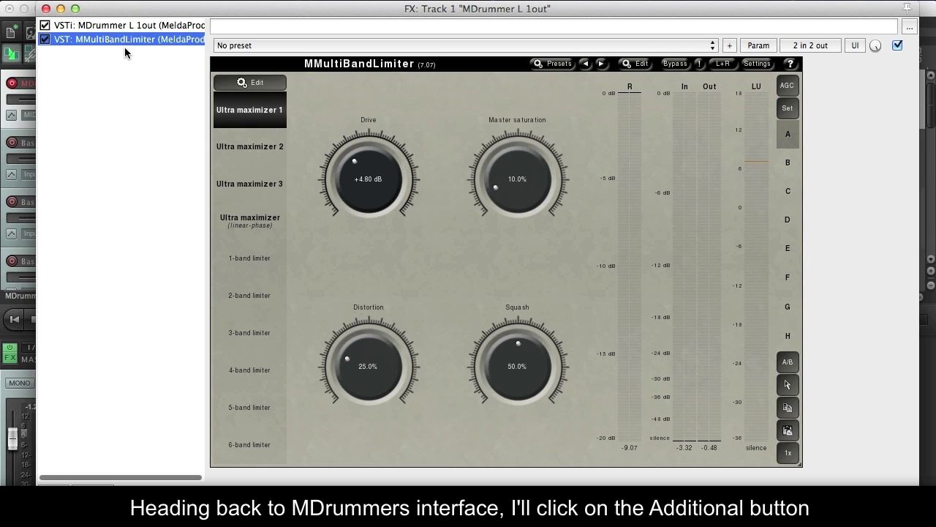
click(135, 27)
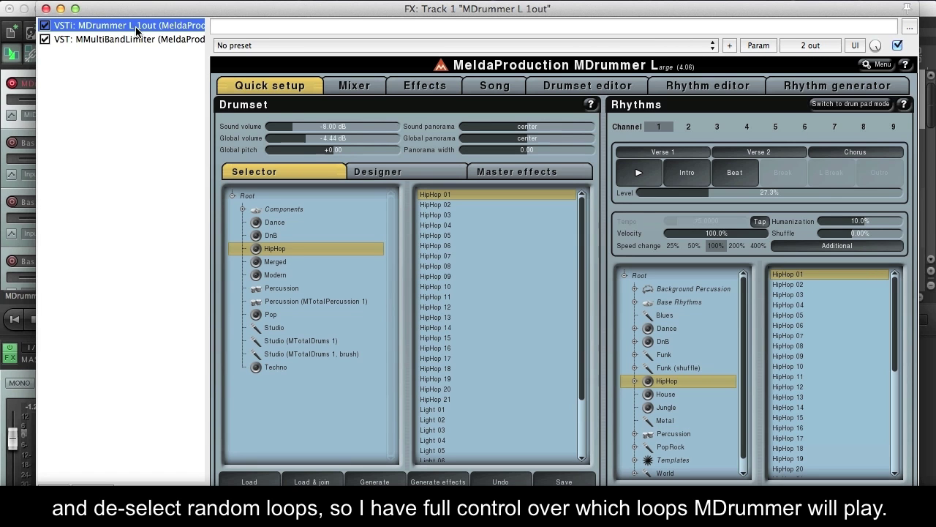
click(791, 244)
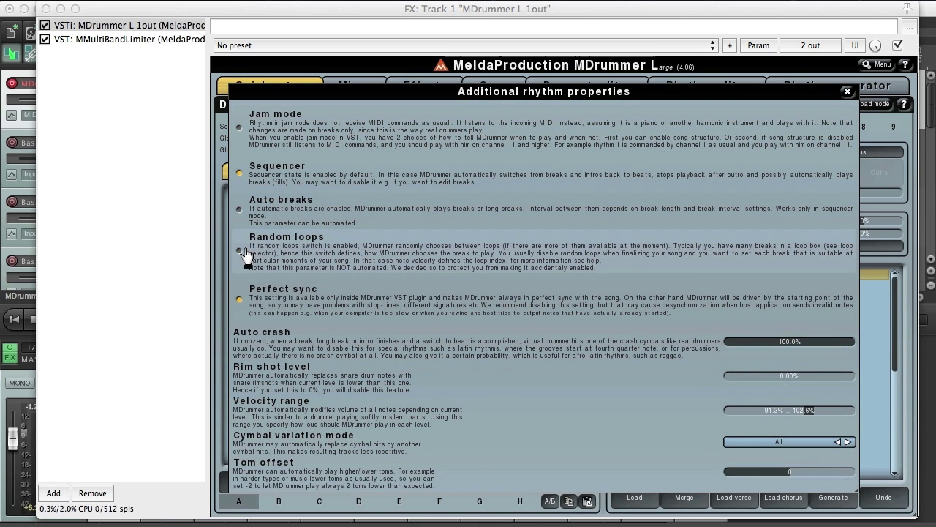
click(847, 91)
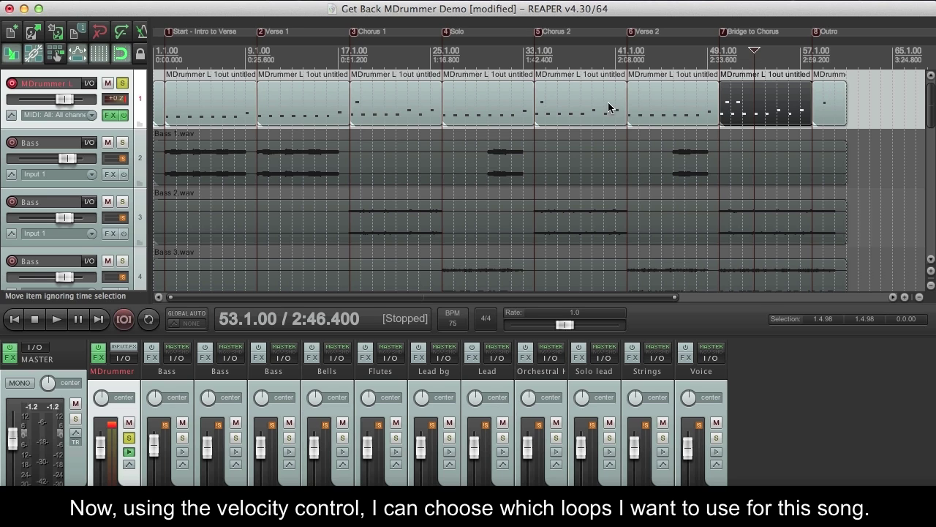
double_click(172, 108)
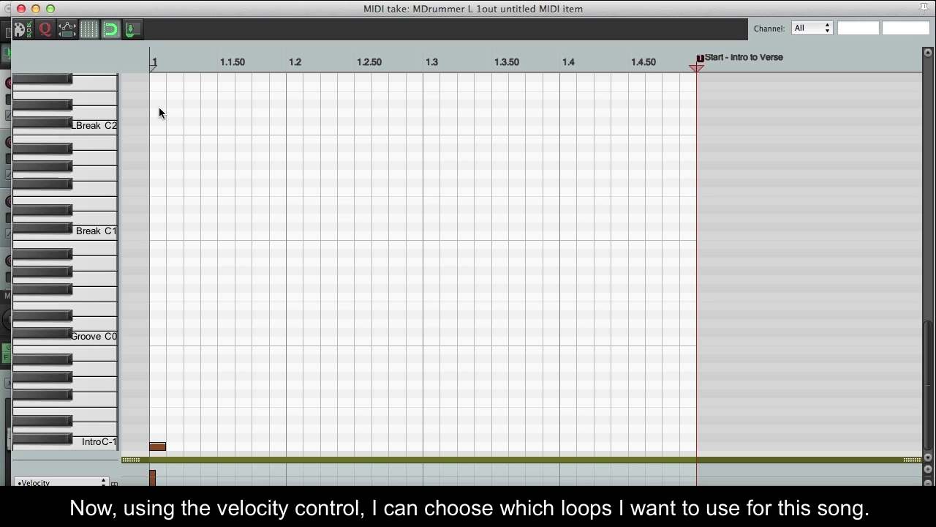